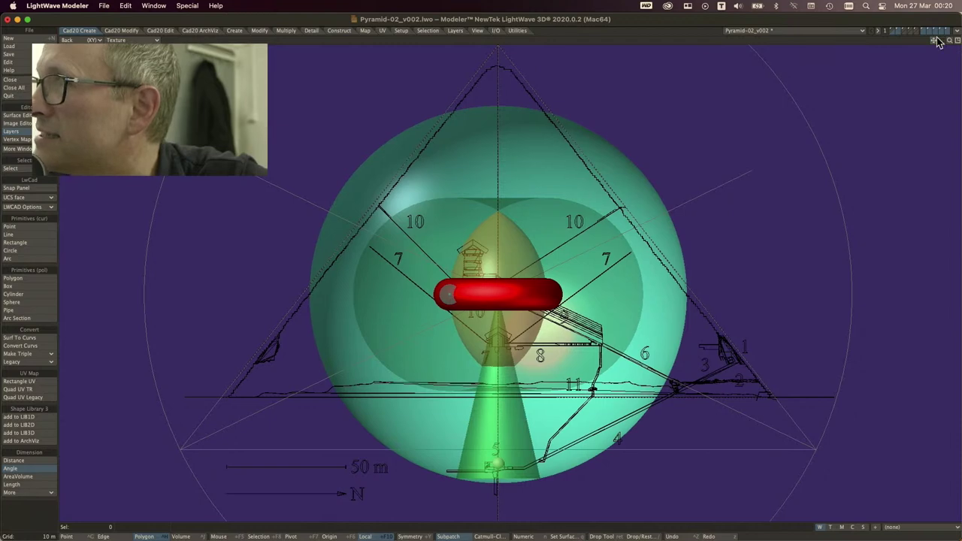
# Examine the pyramid cross-section with its sphere, torus and cone up close and as a whole in the back view.
pyautogui.moveTo(934, 40); pyautogui.dragTo(842, 65)
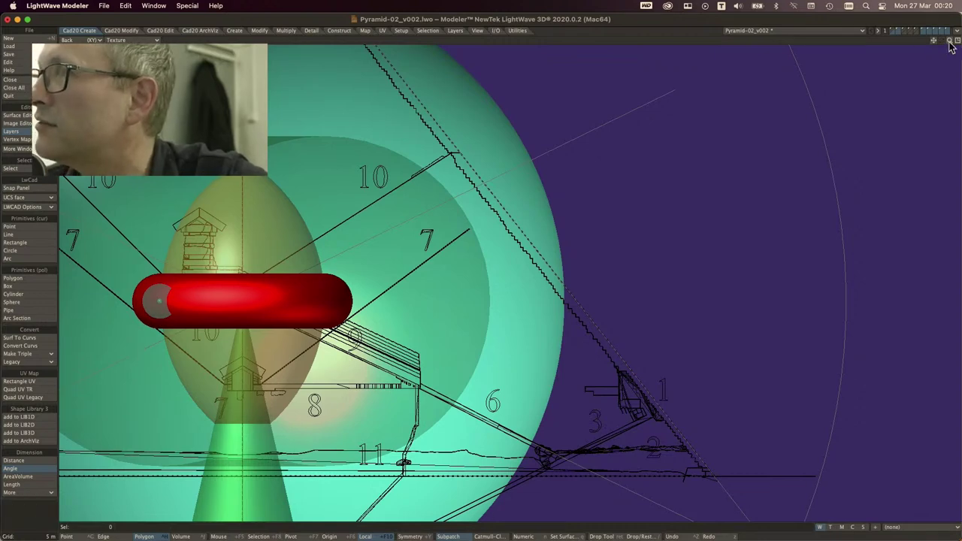
pyautogui.moveTo(951, 45)
pyautogui.mouseDown()
pyautogui.moveTo(959, 38)
pyautogui.moveTo(936, 45)
pyautogui.mouseUp()
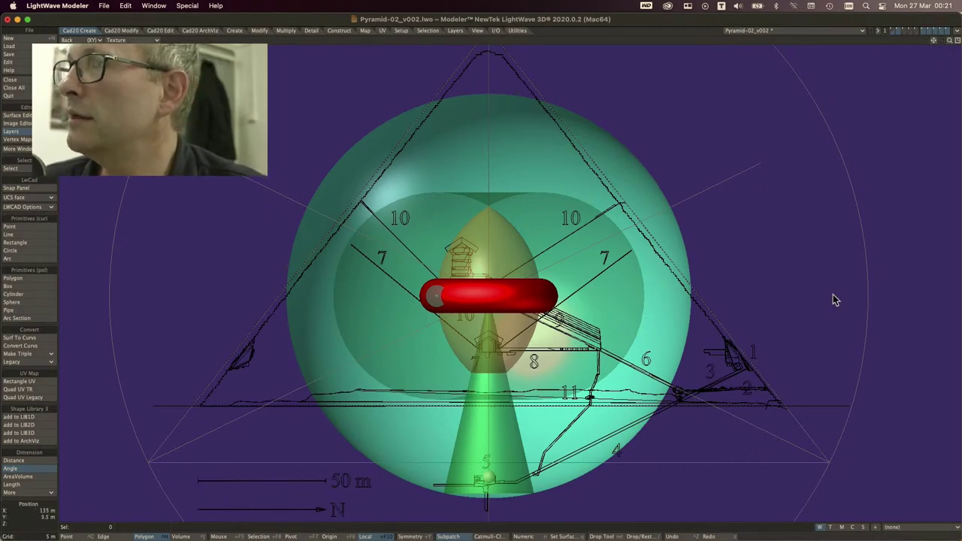
pyautogui.scroll(2, 833, 295)
pyautogui.scroll(-2, 832, 295)
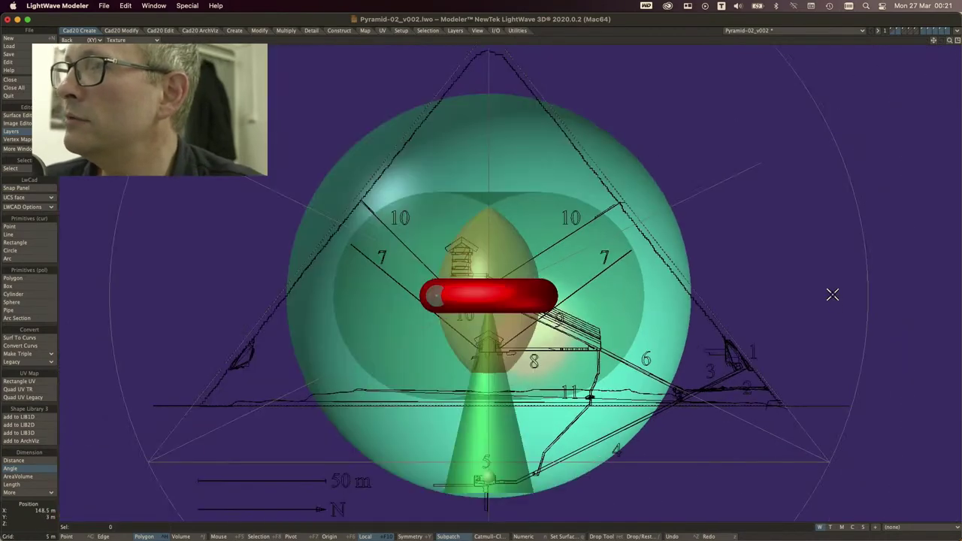
pyautogui.moveTo(934, 42); pyautogui.dragTo(954, 64)
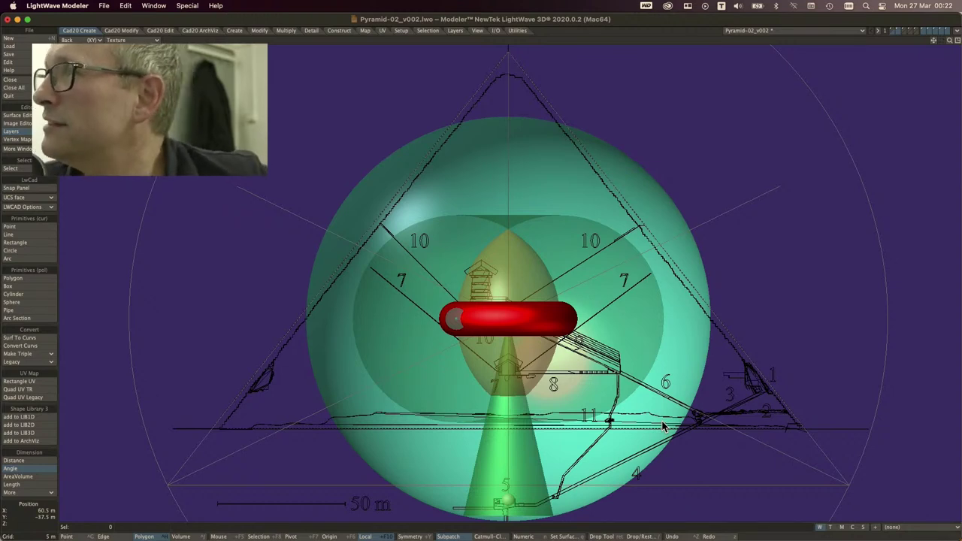
pyautogui.moveTo(949, 40); pyautogui.dragTo(948, 52)
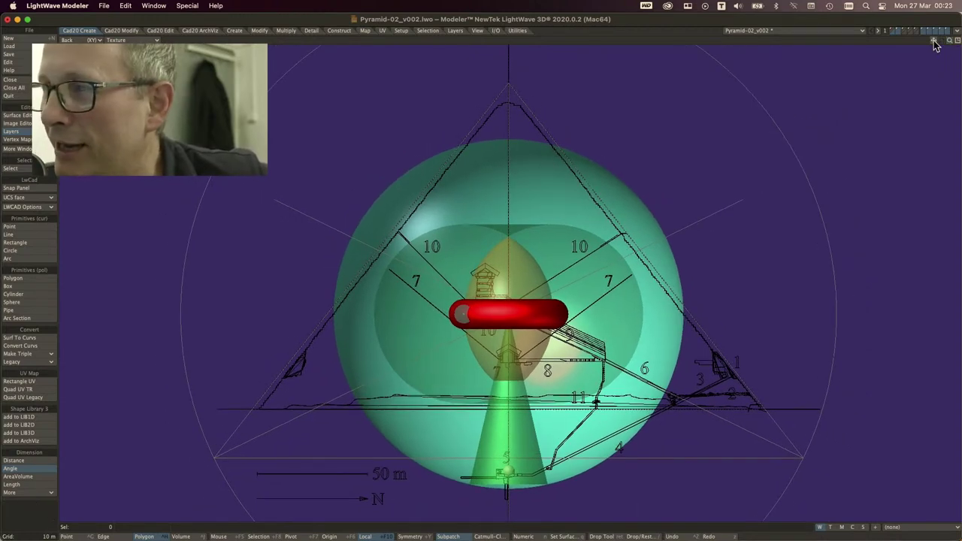
pyautogui.moveTo(935, 45)
pyautogui.mouseDown()
pyautogui.moveTo(927, 41)
pyautogui.moveTo(935, 46)
pyautogui.mouseUp()
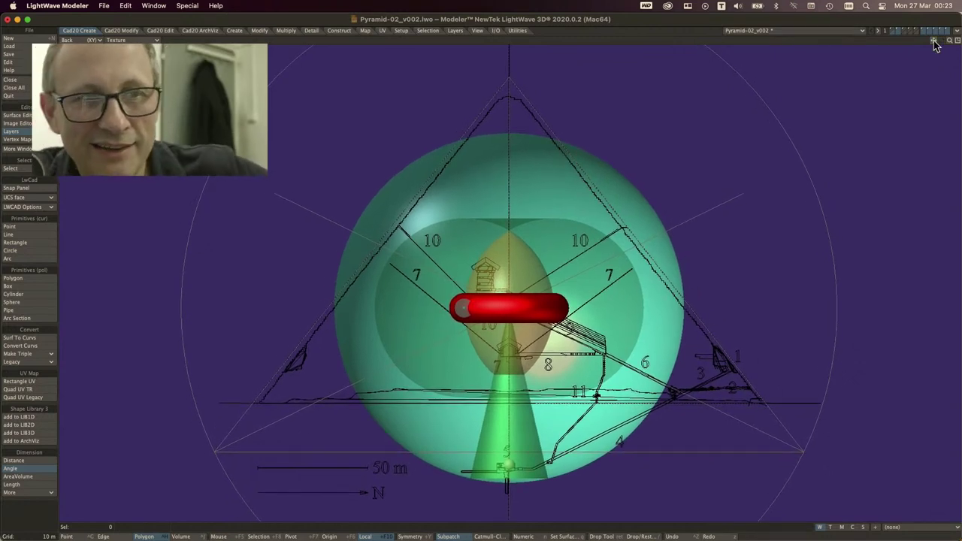
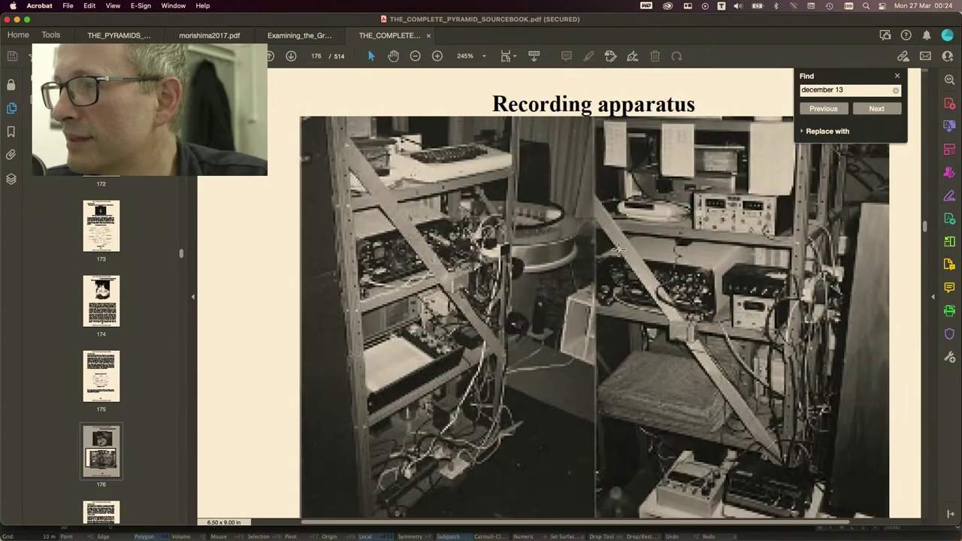
# Search the pyramid sourcebook PDF in Acrobat for "orion" and look at the Sun, Earth and Orion alignment diagram on page 178.
pyautogui.tripleClick(856, 89)
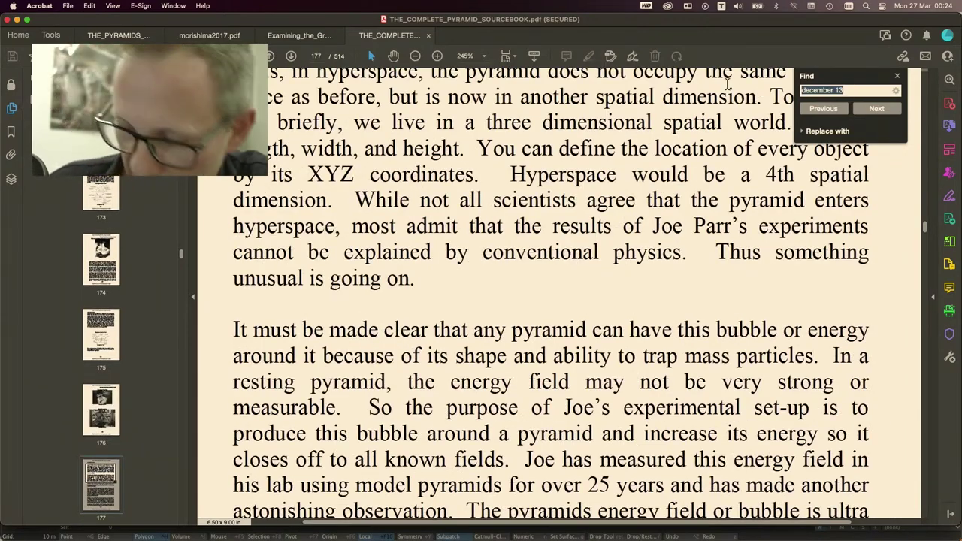
pyautogui.write('Ori')
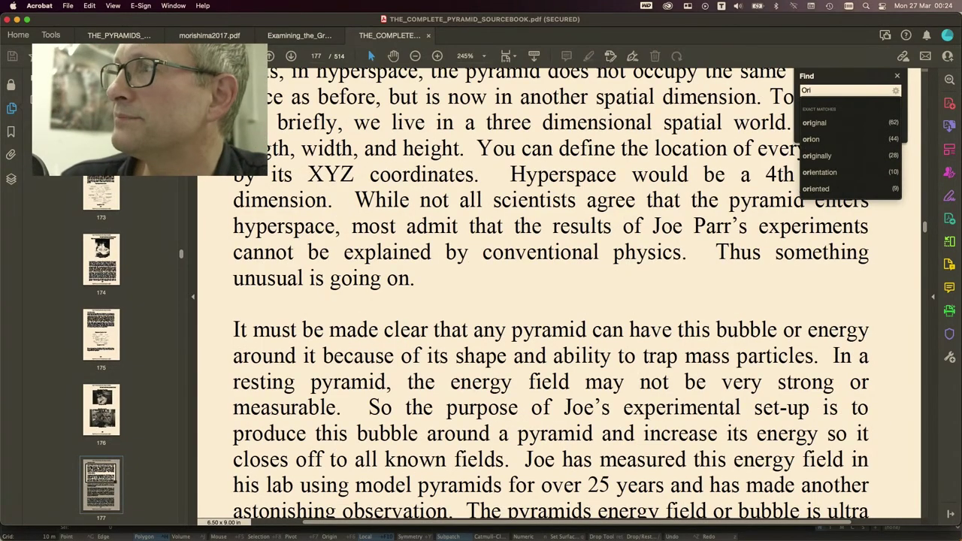
pyautogui.write('o')
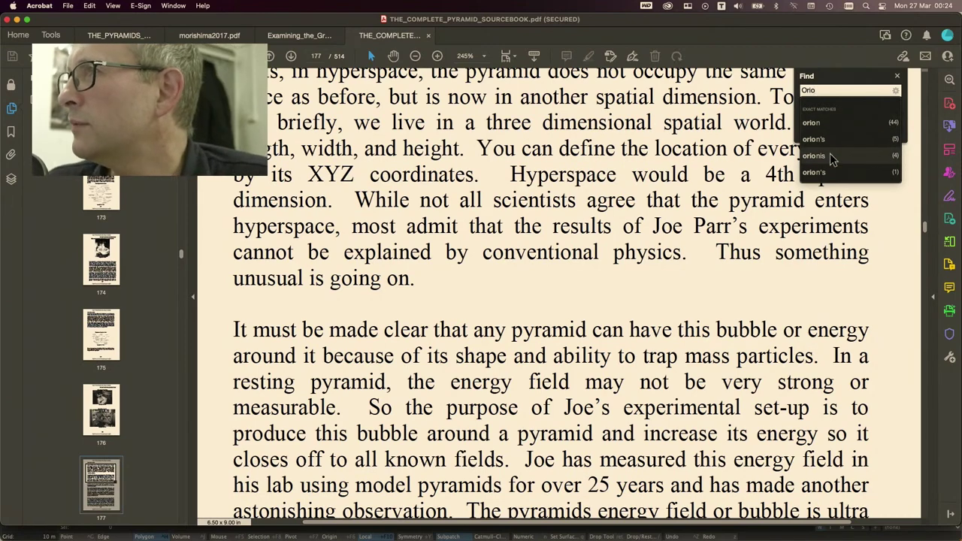
pyautogui.click(818, 123)
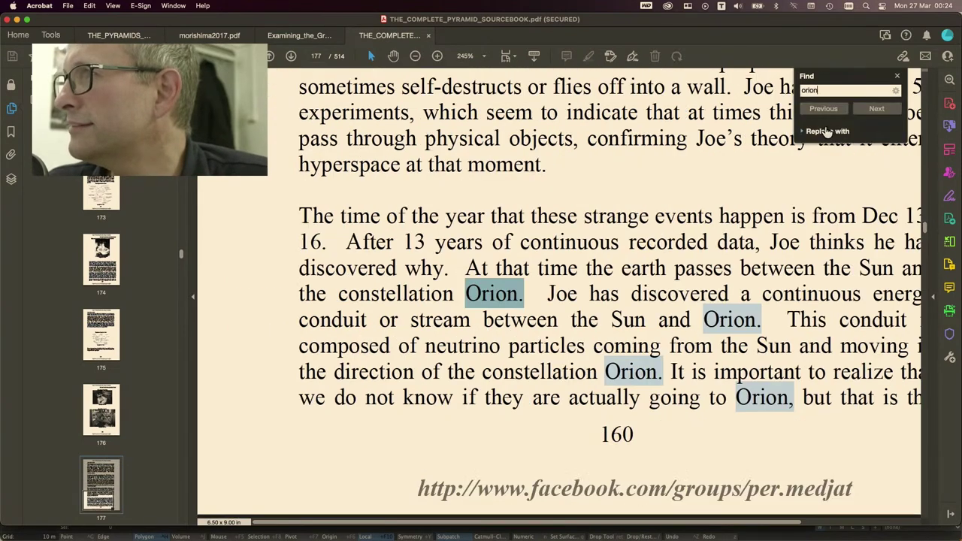
pyautogui.scroll(-5, 757, 316)
pyautogui.scroll(-10, 757, 316)
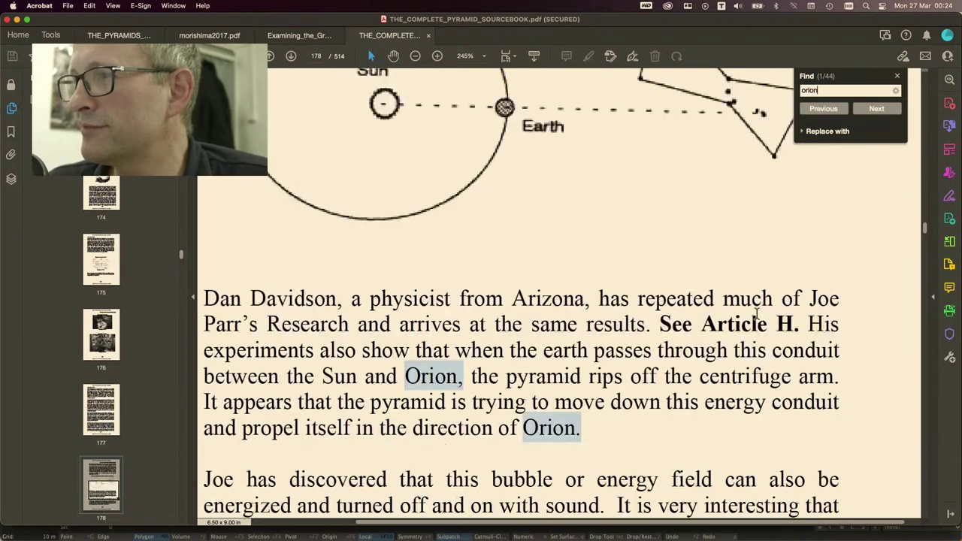
pyautogui.scroll(5, 756, 316)
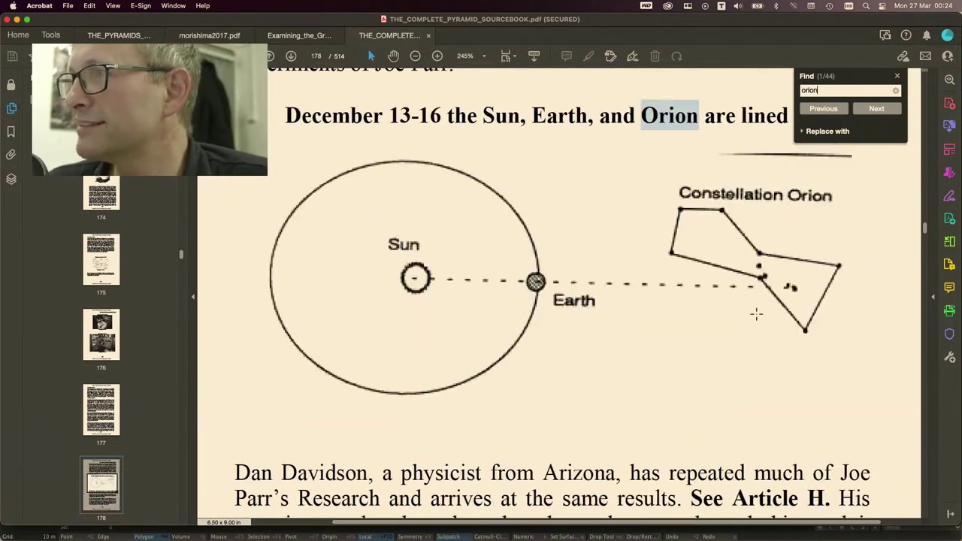
# Go through the further "orion" matches in the sourcebook one after another, checking the passage around each.
pyautogui.click(876, 109)
pyautogui.click(877, 109)
pyautogui.click(876, 109)
pyautogui.click(876, 109)
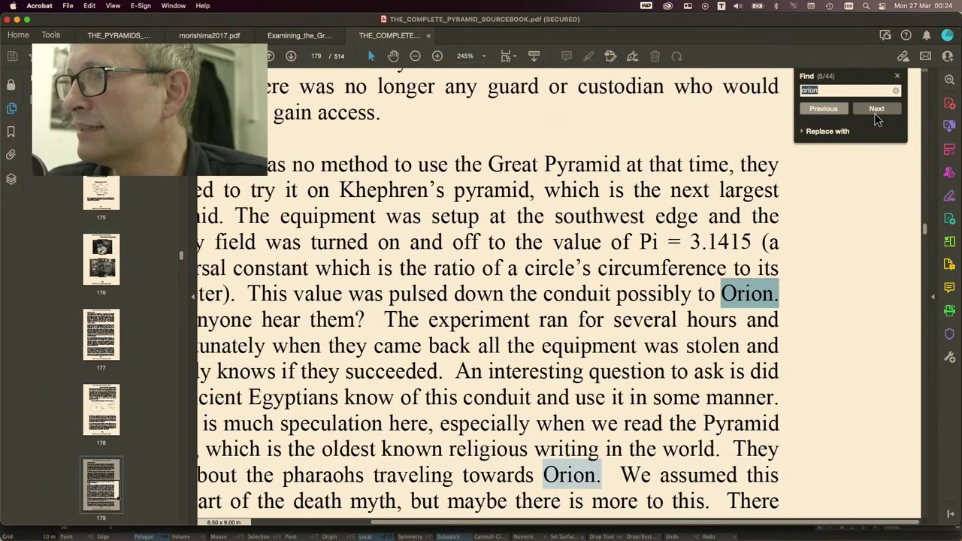
pyautogui.click(876, 109)
pyautogui.click(877, 109)
pyautogui.click(876, 109)
pyautogui.click(876, 109)
pyautogui.click(876, 109)
pyautogui.click(877, 109)
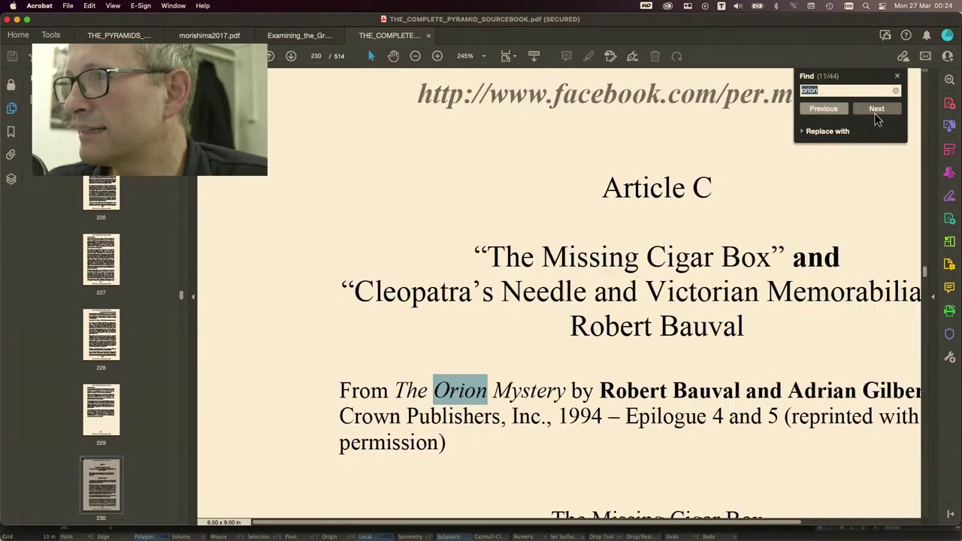
pyautogui.click(876, 109)
pyautogui.click(876, 108)
pyautogui.click(877, 109)
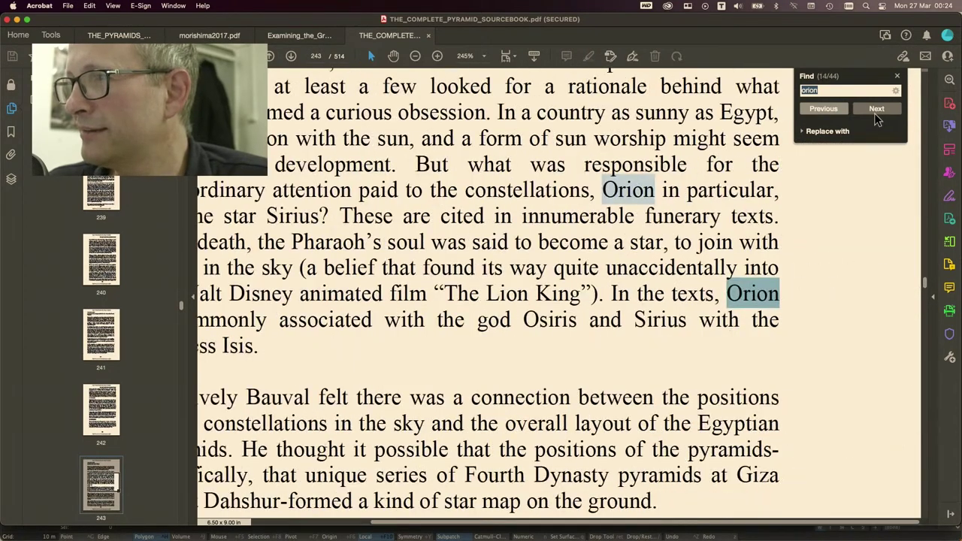
pyautogui.click(876, 109)
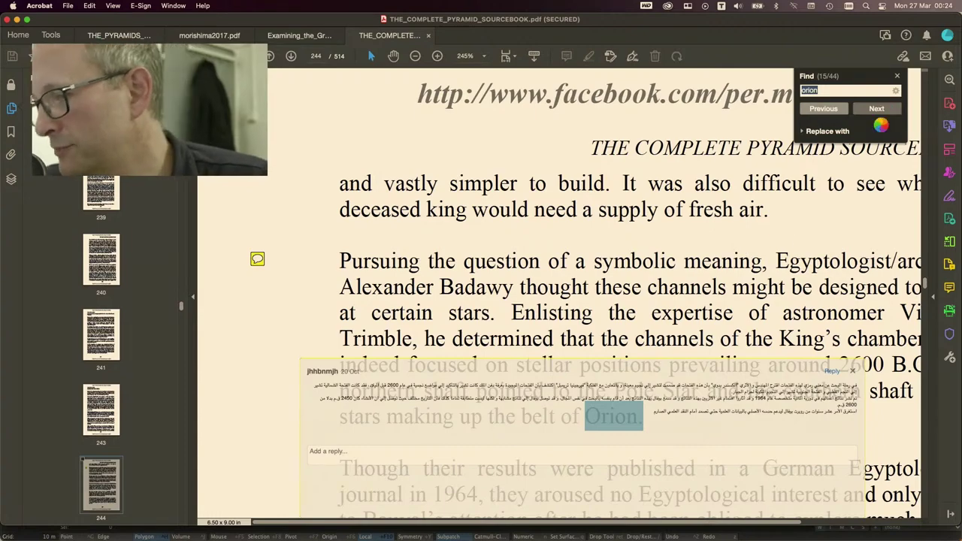
pyautogui.click(886, 109)
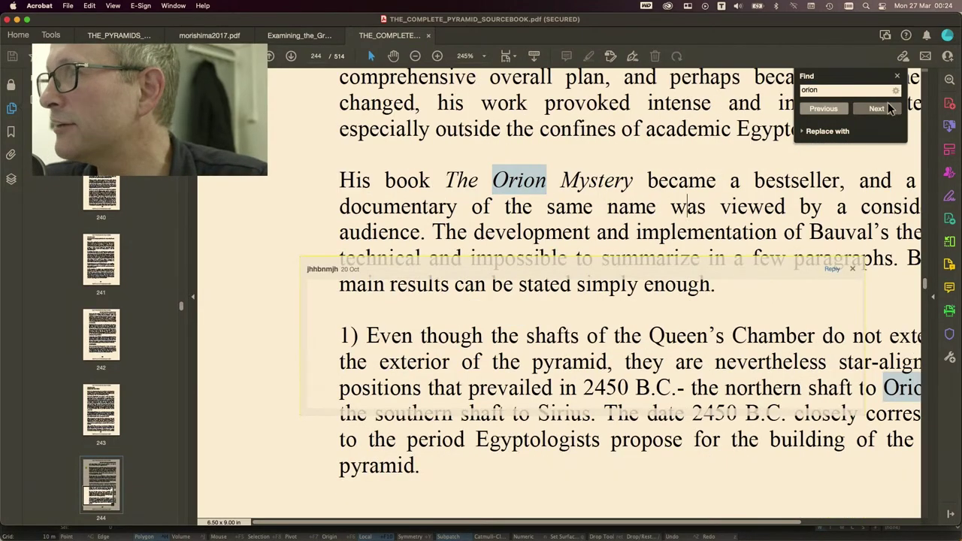
pyautogui.click(877, 109)
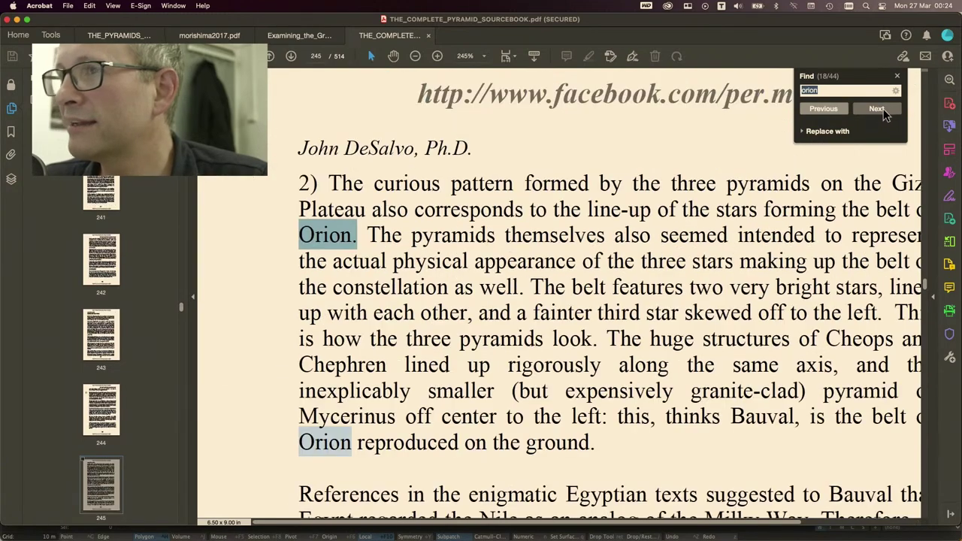
pyautogui.click(877, 109)
pyautogui.click(877, 109)
# Zoom out to about 101% and skim the sourcebook pages from Article E on Khemit and Atlantis up to page 265.
pyautogui.scroll(-10, 790, 235)
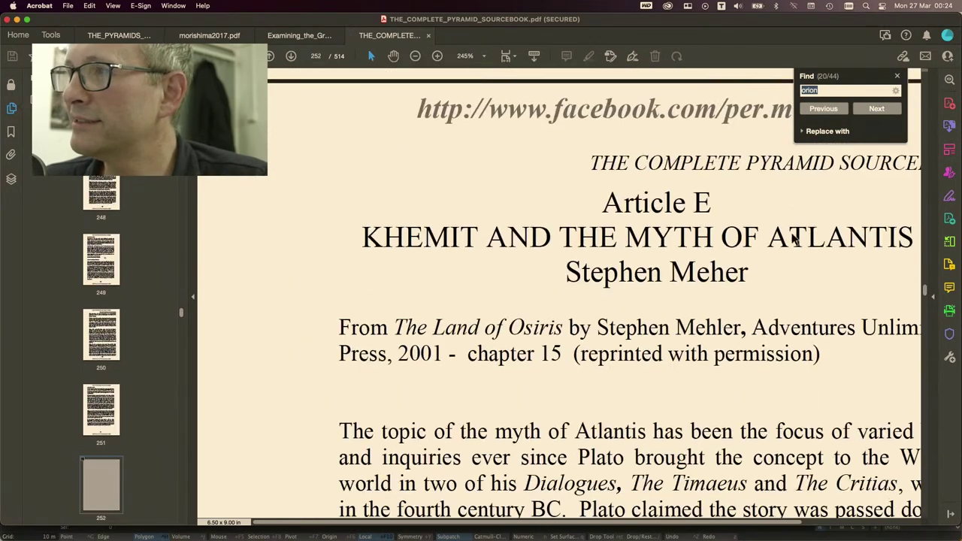
pyautogui.keyDown('ctrl'); pyautogui.scroll(-5, 791, 236); pyautogui.keyUp('ctrl')
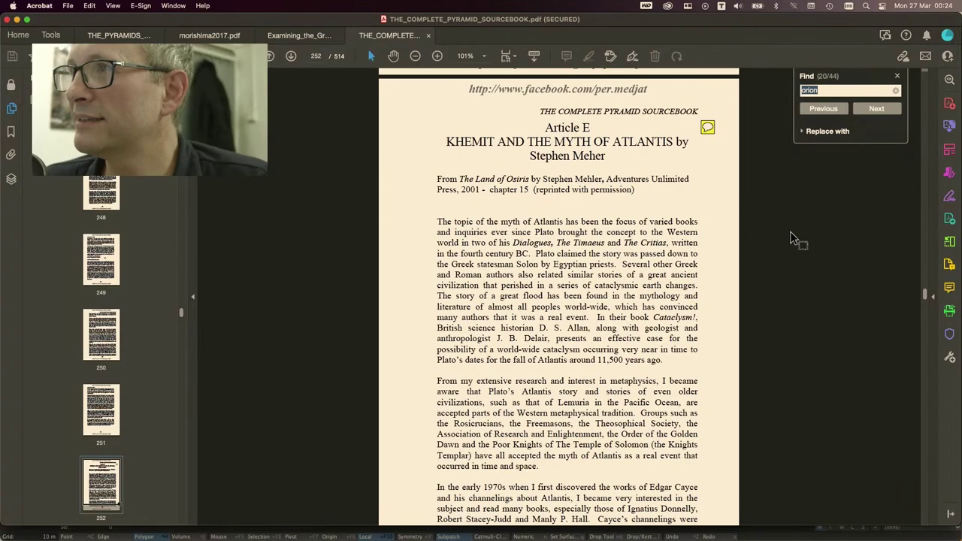
pyautogui.scroll(-20, 791, 238)
pyautogui.scroll(-20, 790, 238)
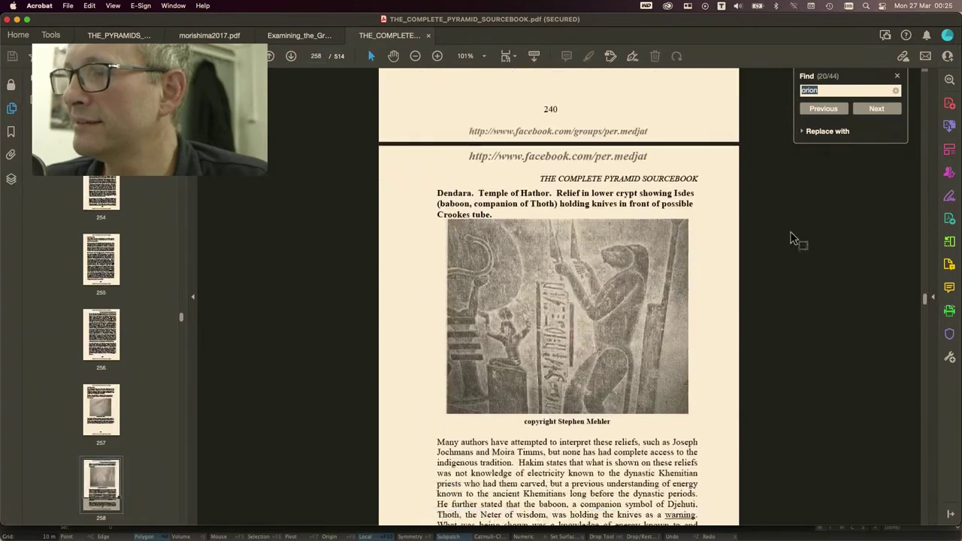
pyautogui.scroll(-20, 790, 237)
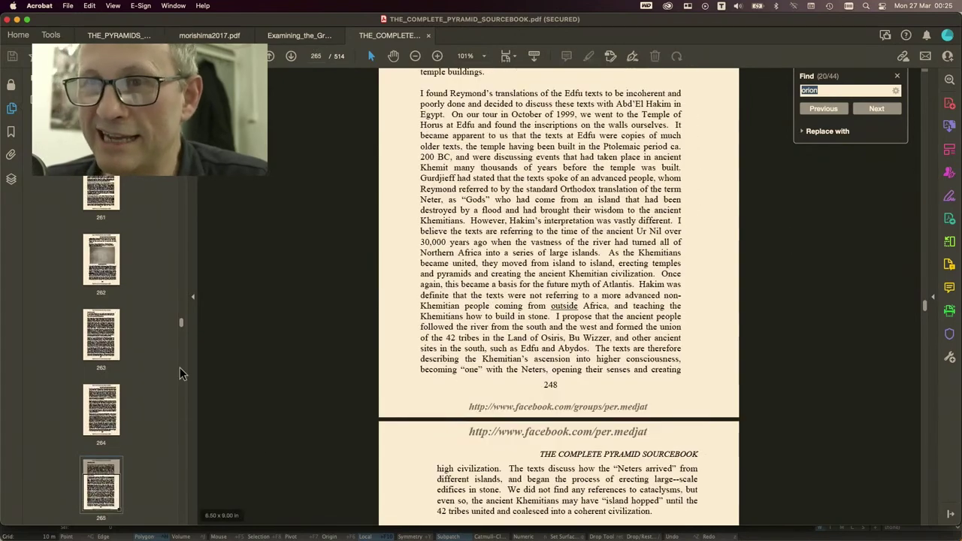
# Go to page 274 and examine the before-and-after Kirlian photographs and the oscillator circuit just before them.
pyautogui.scroll(-10, 180, 374)
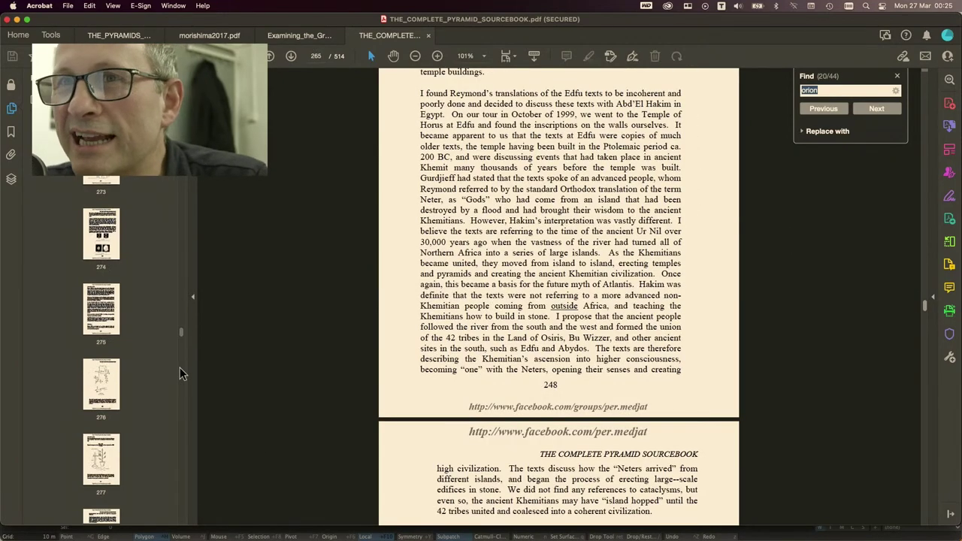
pyautogui.click(102, 234)
pyautogui.scroll(-5, 519, 348)
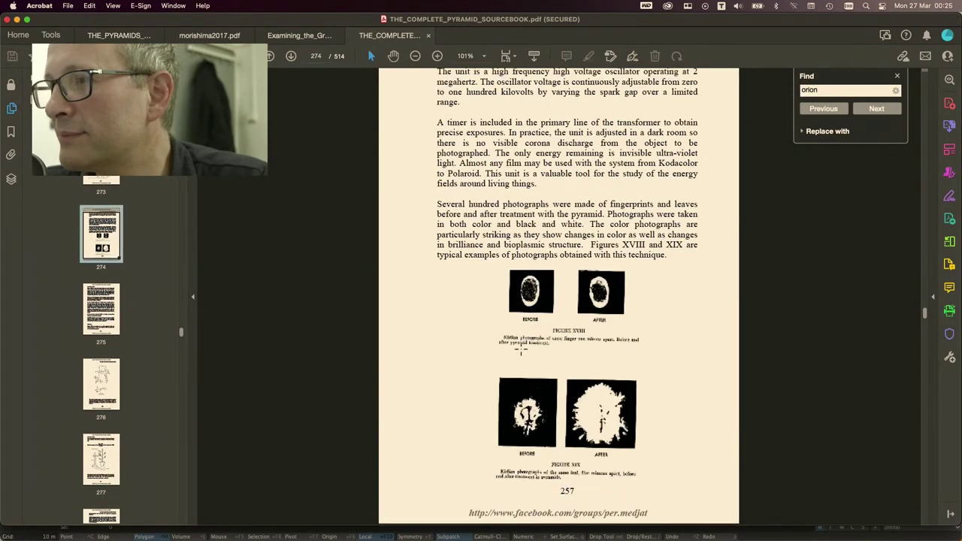
pyautogui.scroll(10, 521, 348)
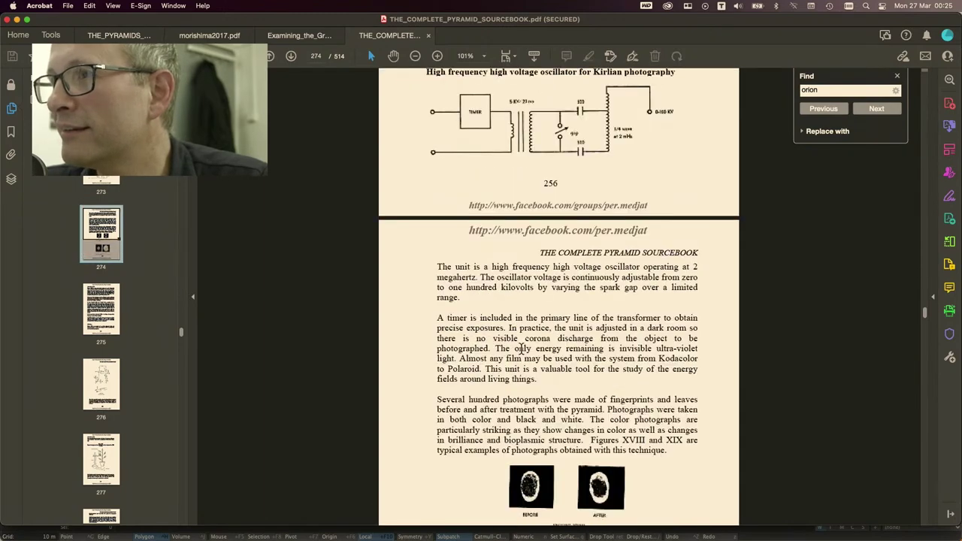
pyautogui.scroll(-15, 521, 348)
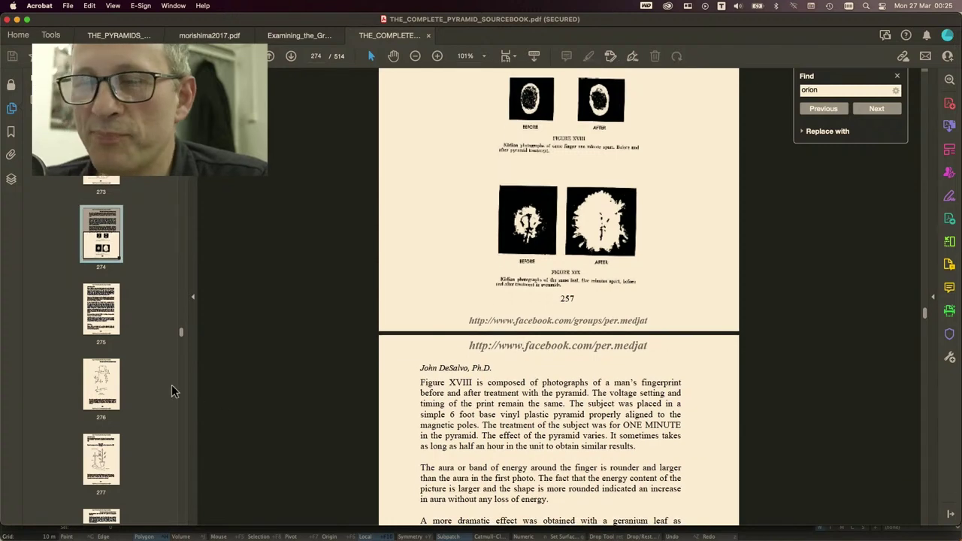
# Find and open page 309 with the photograph of the pyramid centrifuge.
pyautogui.scroll(-16, 101, 390)
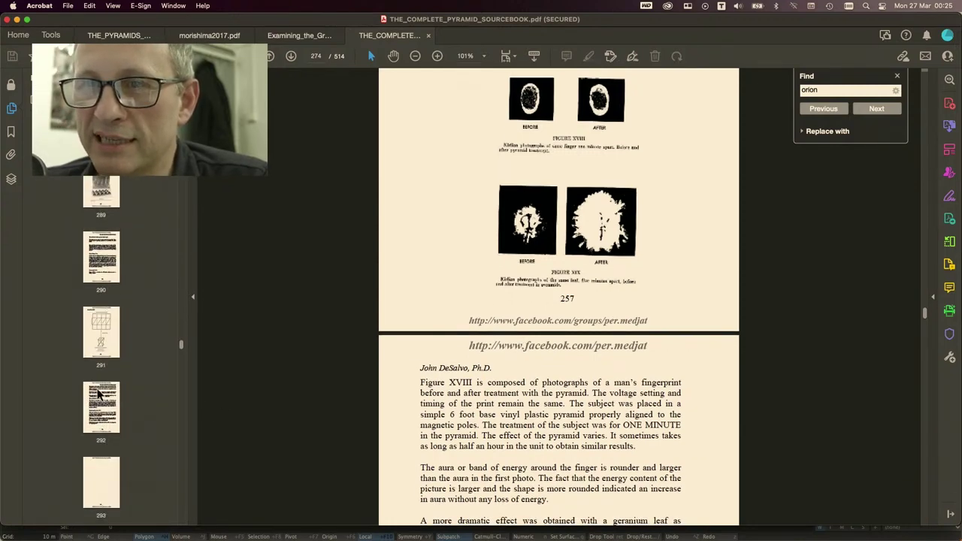
pyautogui.scroll(-15, 98, 394)
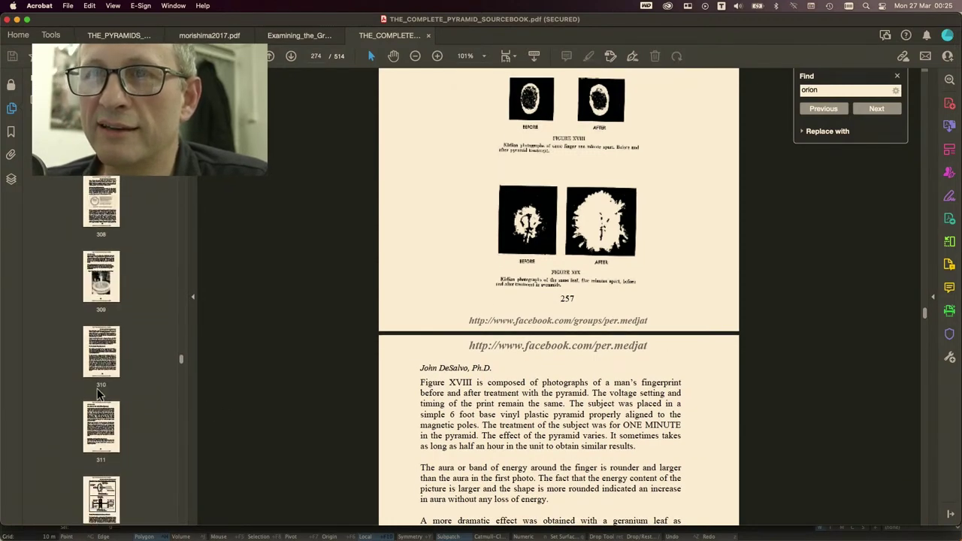
pyautogui.click(103, 290)
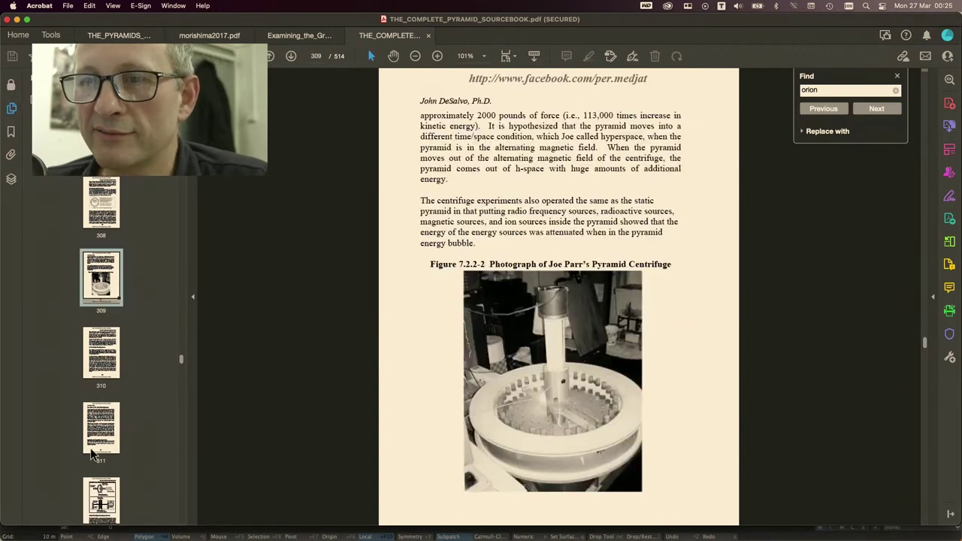
# Open page 314, enlarge the ovoid forcefield drawing in Figure 7.2.3-1, and compare it with the pyramid model in LightWave Modeler.
pyautogui.scroll(-3, 92, 454)
pyautogui.click(98, 427)
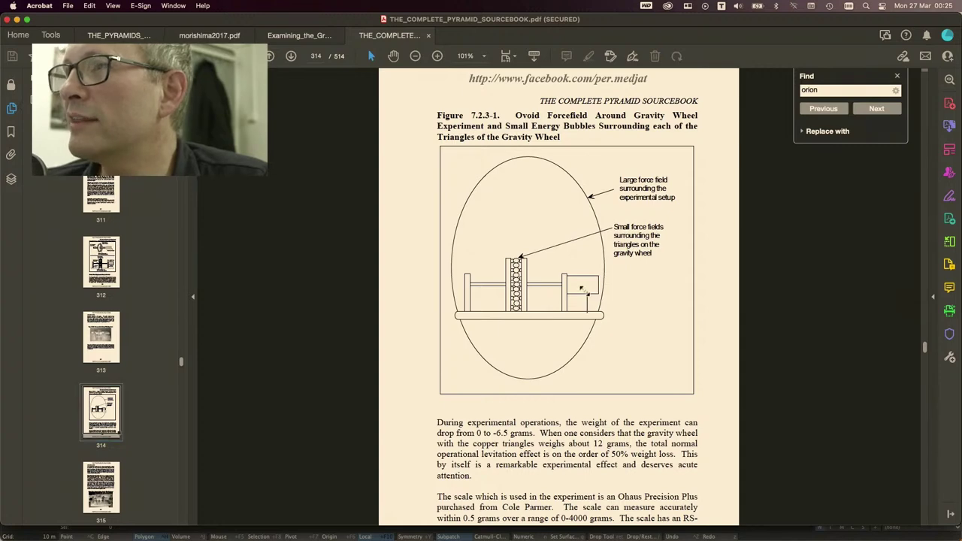
pyautogui.keyDown('ctrl'); pyautogui.scroll(5, 577, 233); pyautogui.keyUp('ctrl')
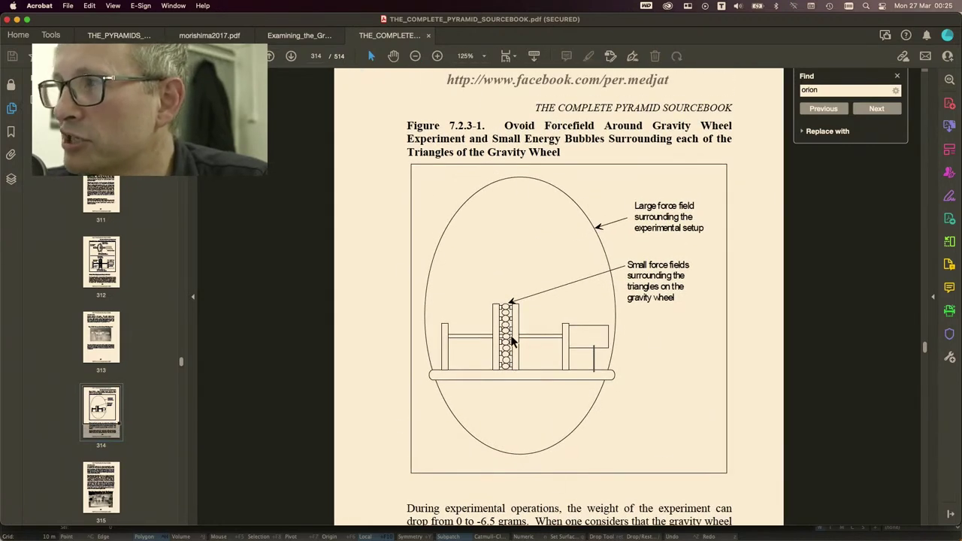
pyautogui.keyDown('ctrl'); pyautogui.scroll(5, 515, 302); pyautogui.keyUp('ctrl')
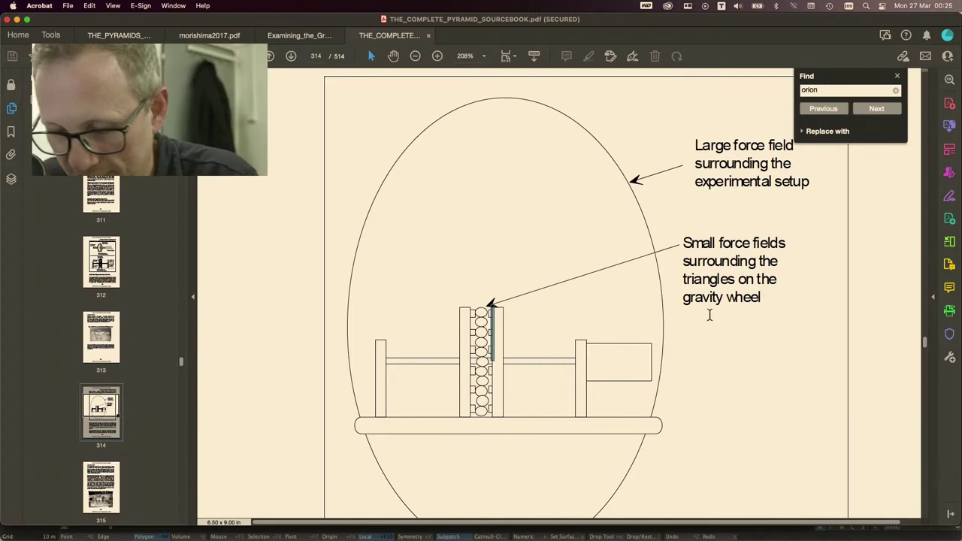
pyautogui.press('super+Tab')
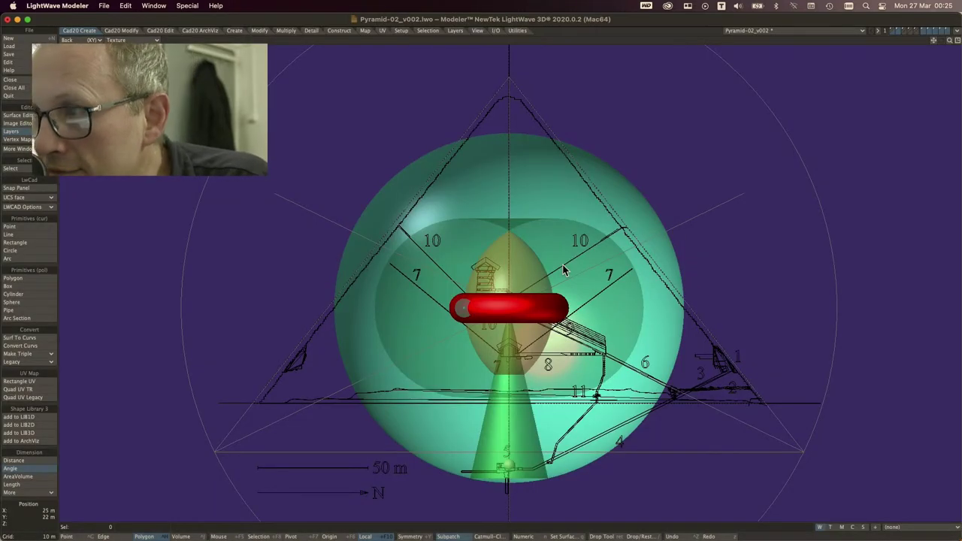
pyautogui.press('super+Tab')
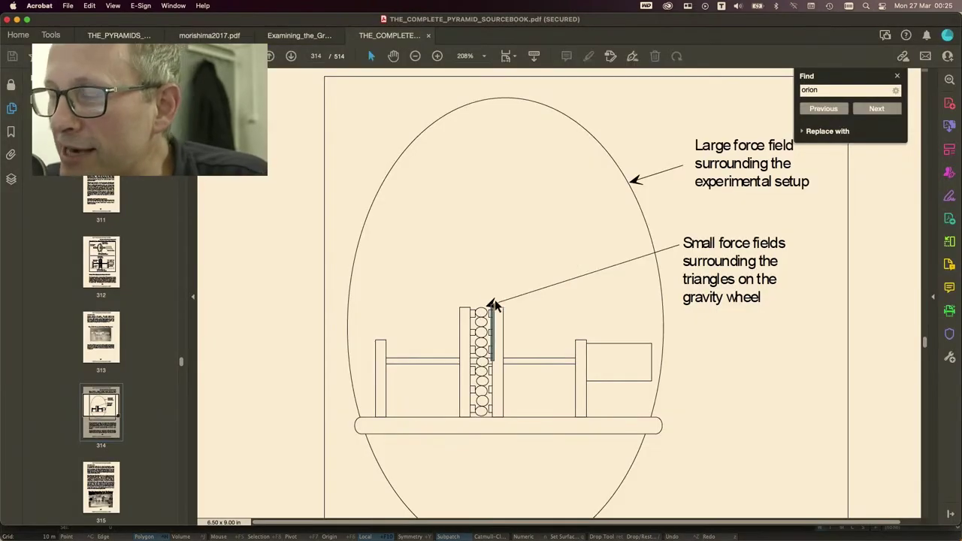
# Compare the large force field drawing on page 314 with the back view of the pyramid model in LightWave Modeler.
pyautogui.press('super+Tab')
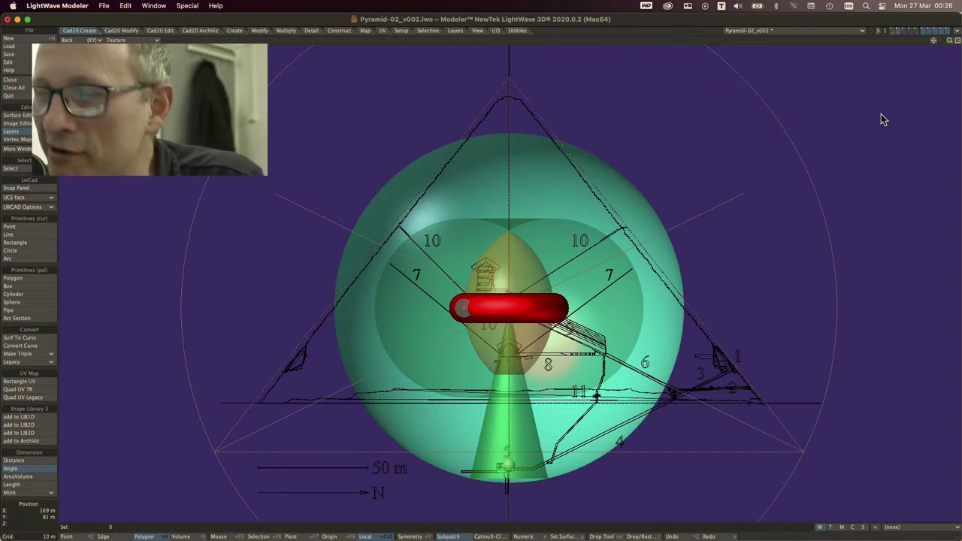
pyautogui.press('super+Tab')
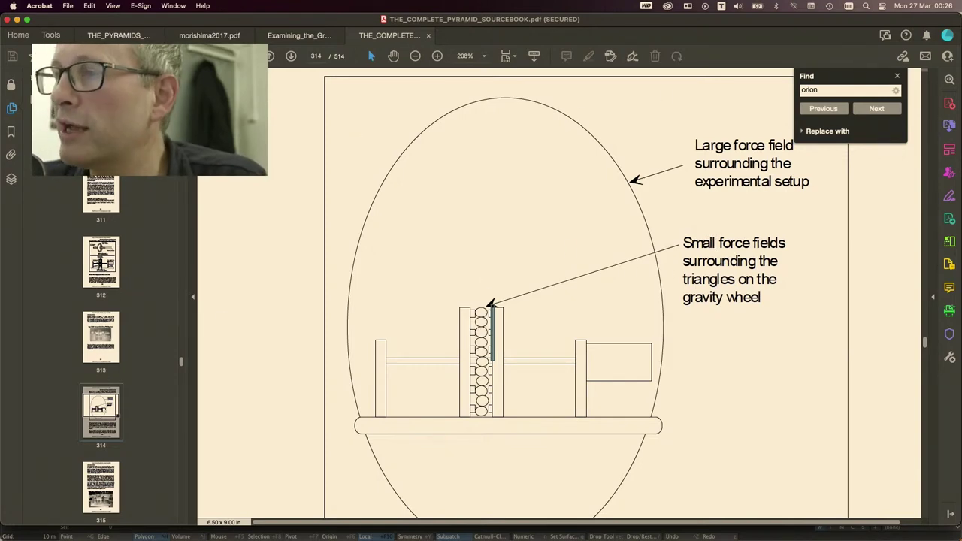
pyautogui.press('super+Tab')
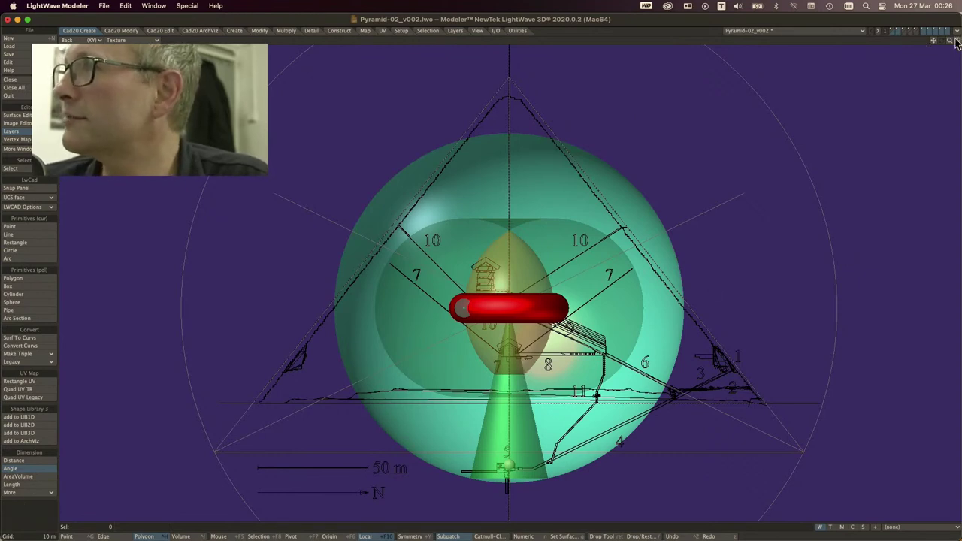
# Show the perspective view at full size and examine the egg-shaped field and red rings up close from different angles.
pyautogui.moveTo(951, 47); pyautogui.dragTo(936, 53)
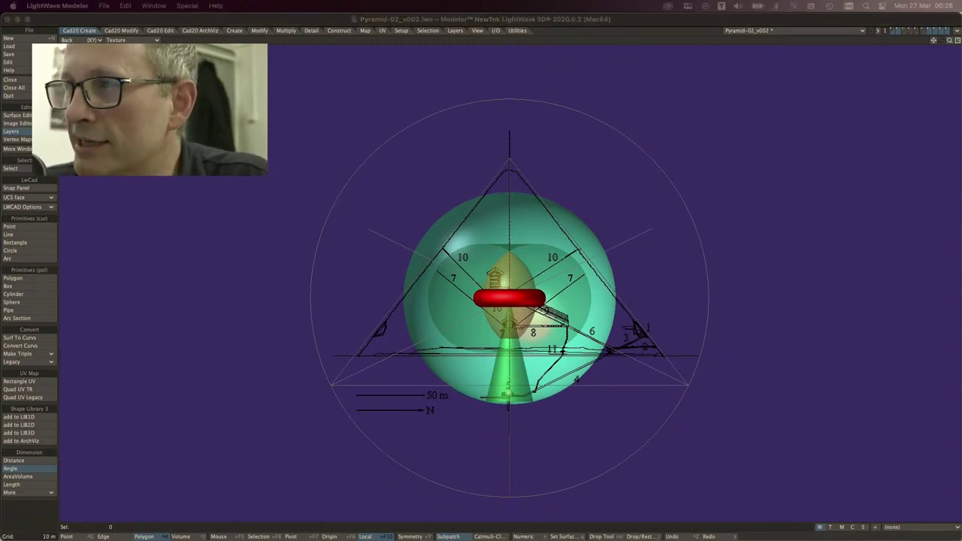
pyautogui.click(956, 44)
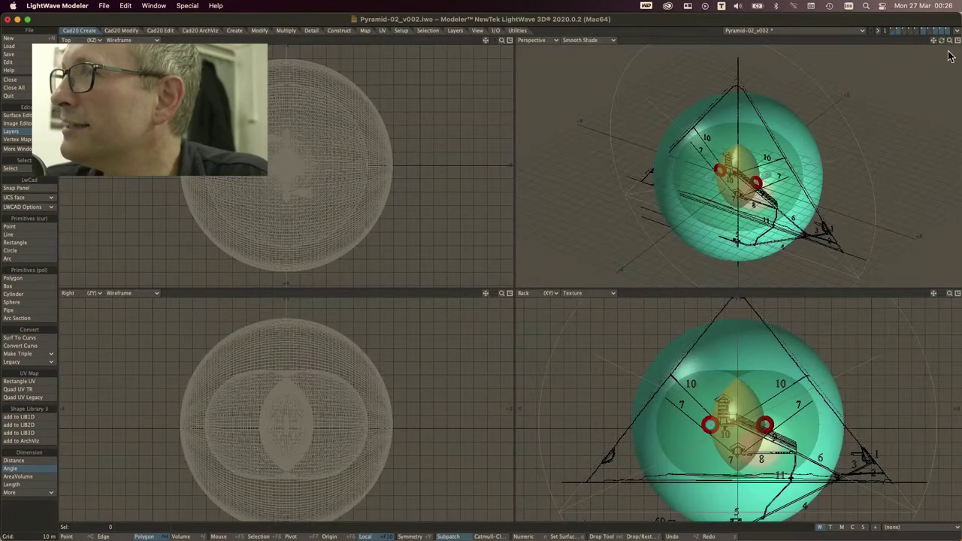
pyautogui.click(956, 40)
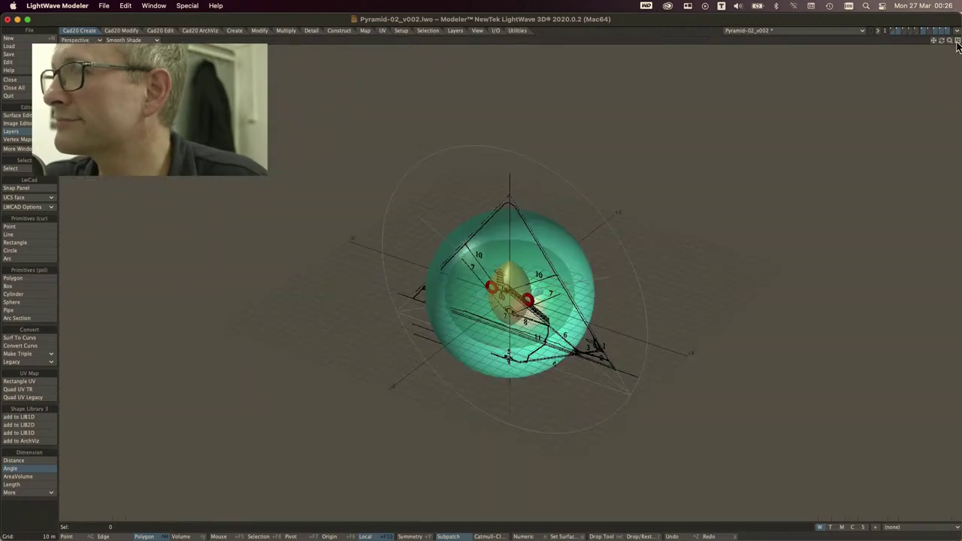
pyautogui.moveTo(950, 41); pyautogui.dragTo(950, 109)
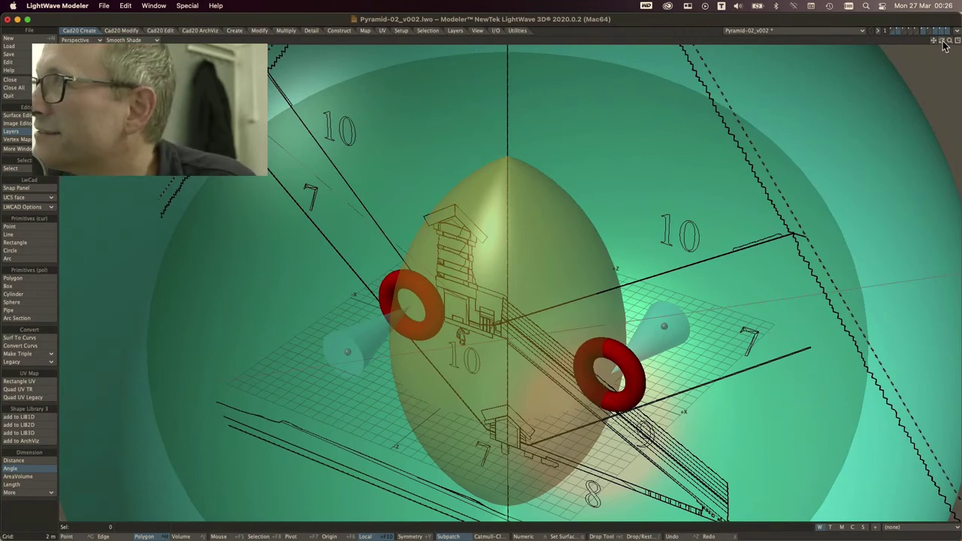
pyautogui.moveTo(943, 42); pyautogui.dragTo(689, 115)
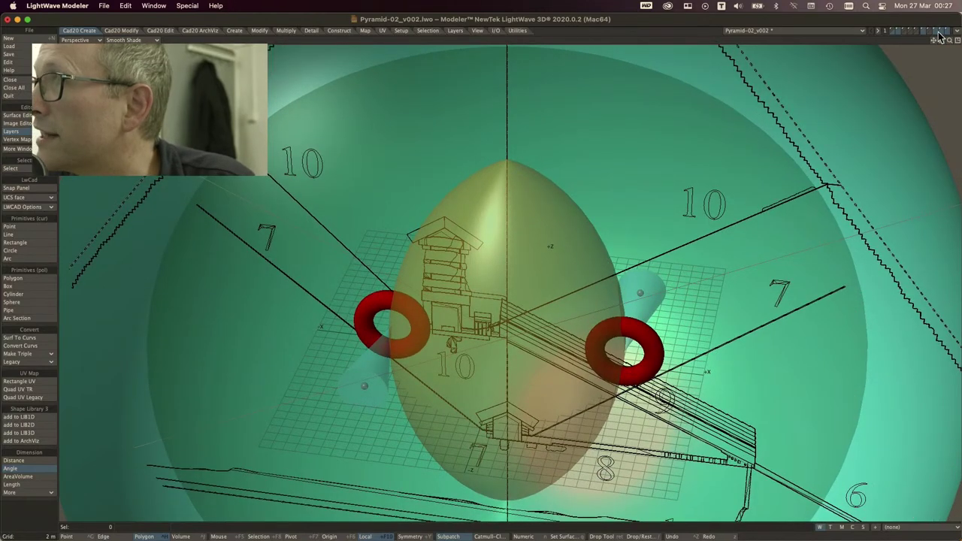
pyautogui.moveTo(941, 40); pyautogui.dragTo(959, 83)
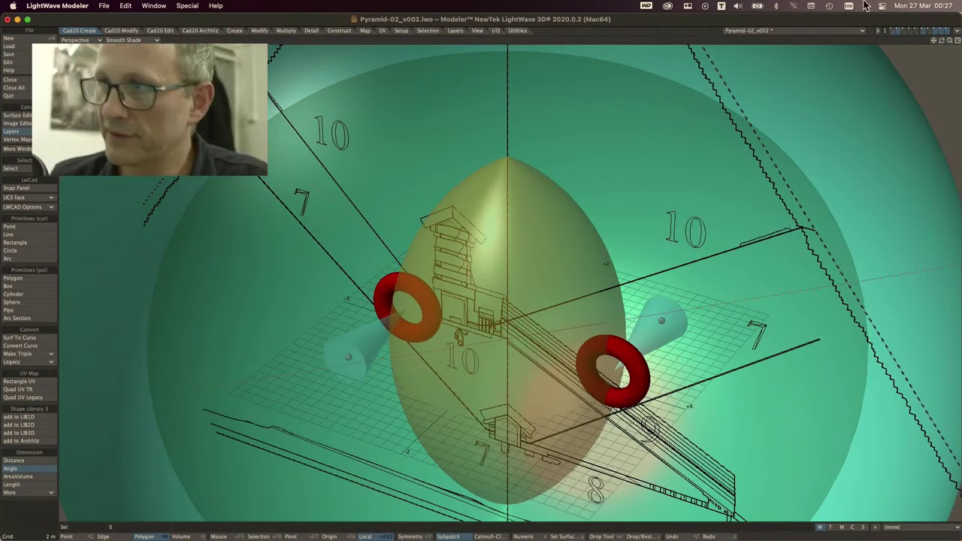
# Switch to the sourcebook in Acrobat and review the rotor diagram and gravity wheel setup on pages 312 to 314.
pyautogui.press('super+Tab')
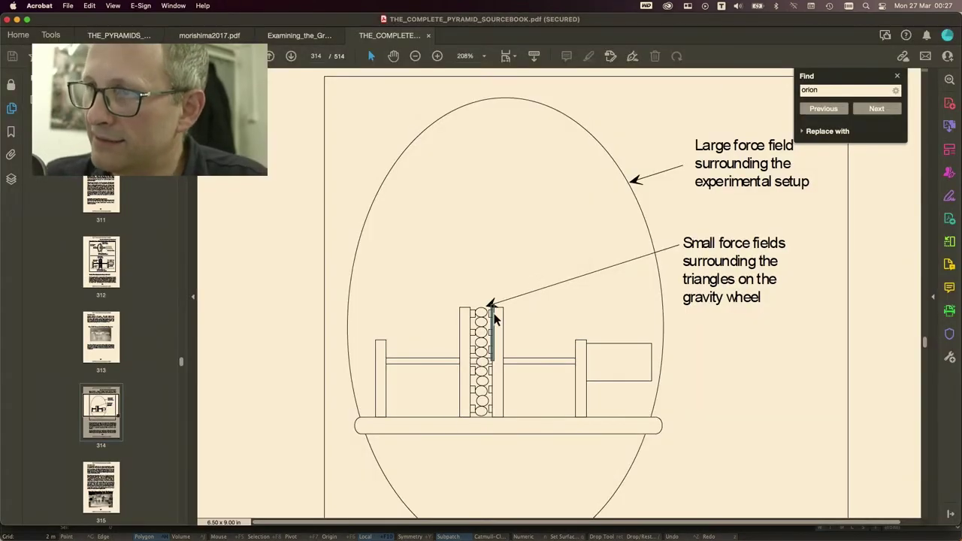
pyautogui.scroll(15, 483, 353)
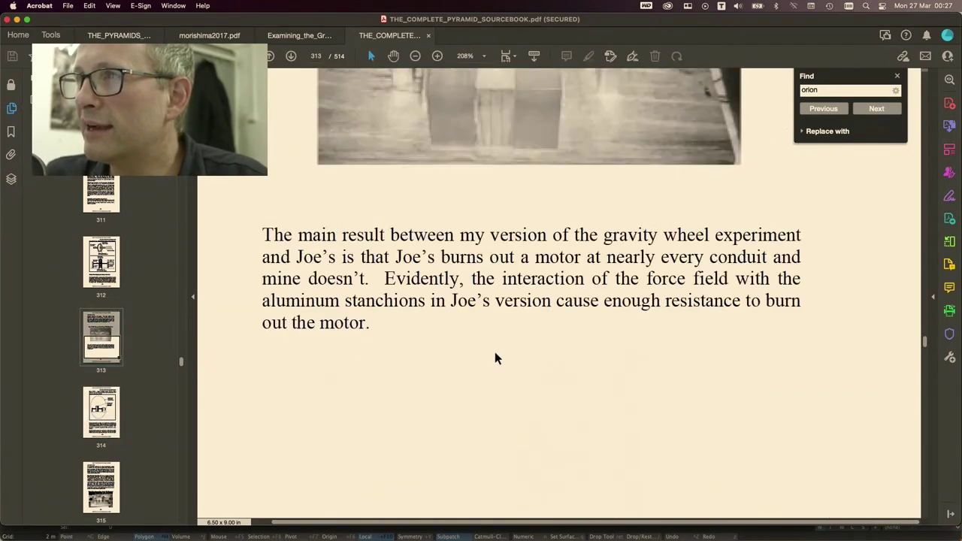
pyautogui.scroll(-5, 495, 358)
pyautogui.scroll(12, 495, 359)
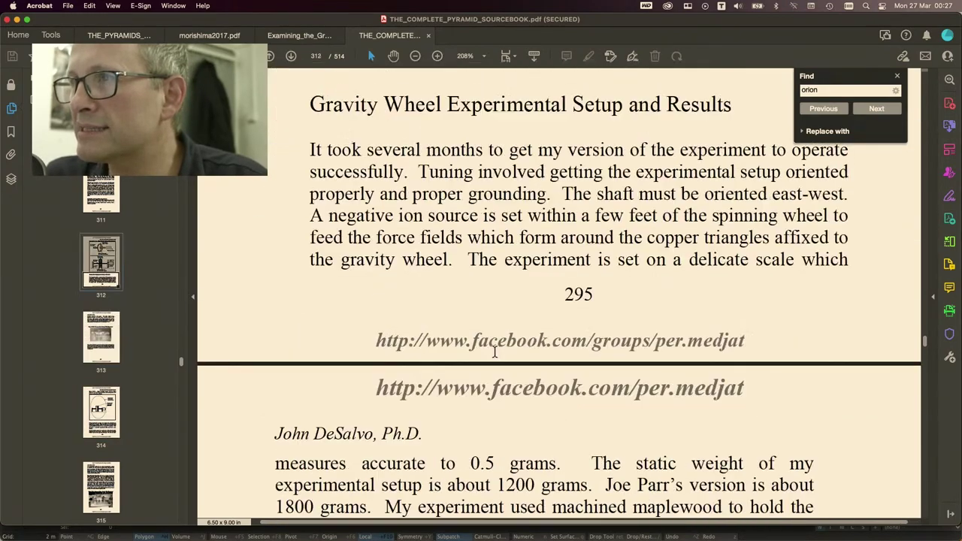
pyautogui.scroll(5, 495, 359)
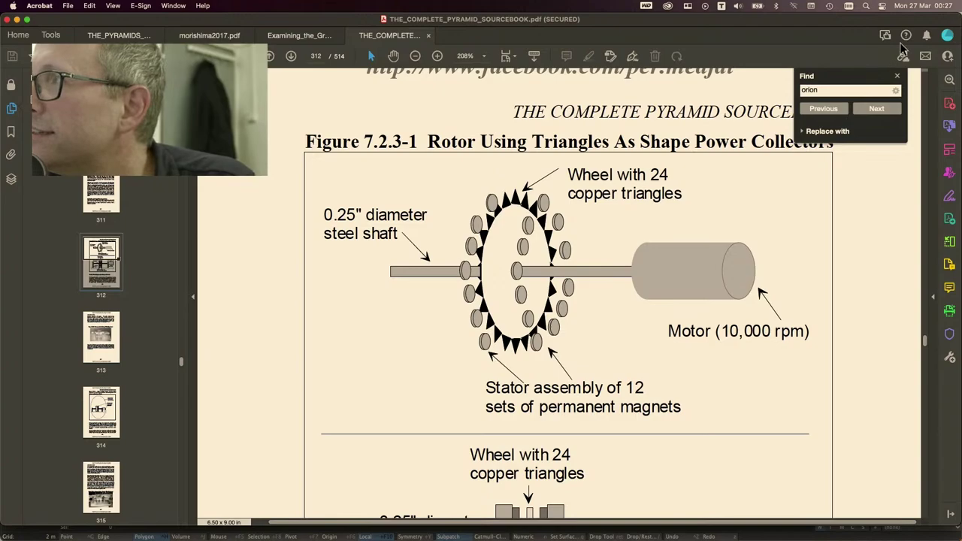
pyautogui.scroll(-3, 693, 281)
pyautogui.scroll(-20, 693, 280)
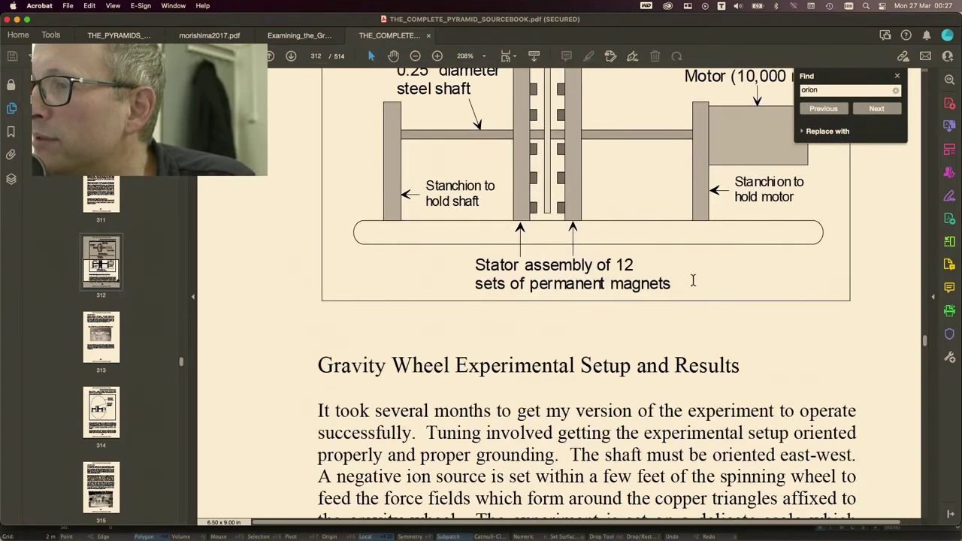
pyautogui.scroll(-20, 693, 281)
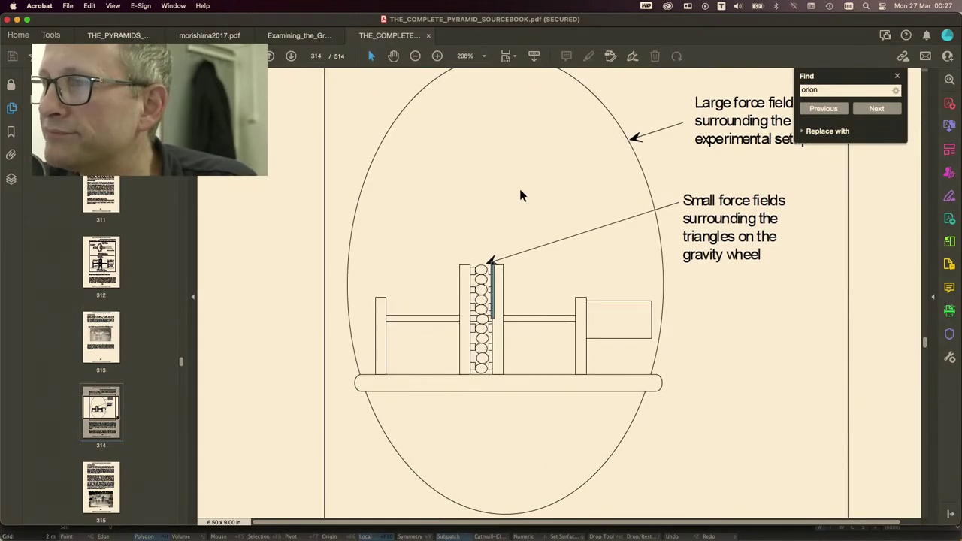
# Skim past the gravity wheel photograph and data graphs to Figure 7.4.1-1 of the energy conduits on page 318.
pyautogui.scroll(-15, 522, 195)
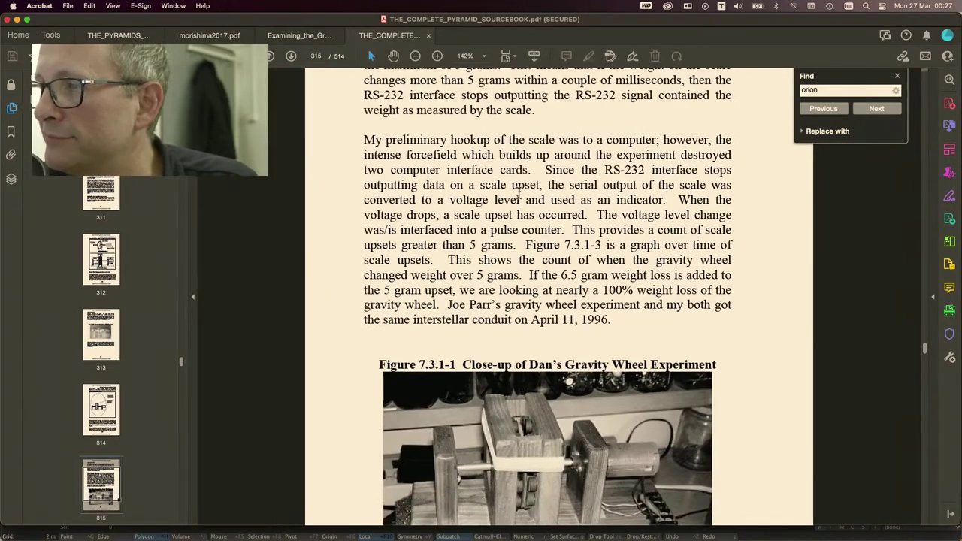
pyautogui.scroll(-20, 519, 194)
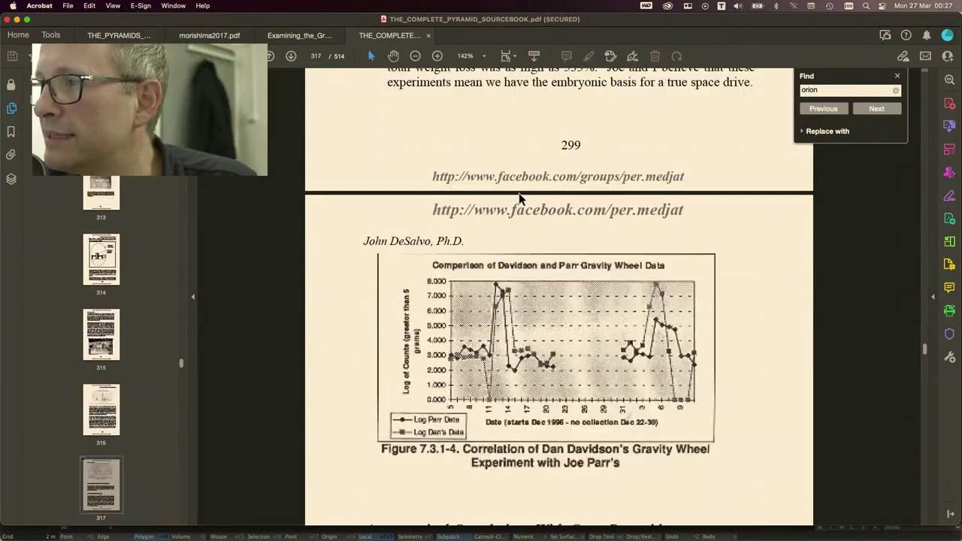
pyautogui.scroll(-20, 518, 197)
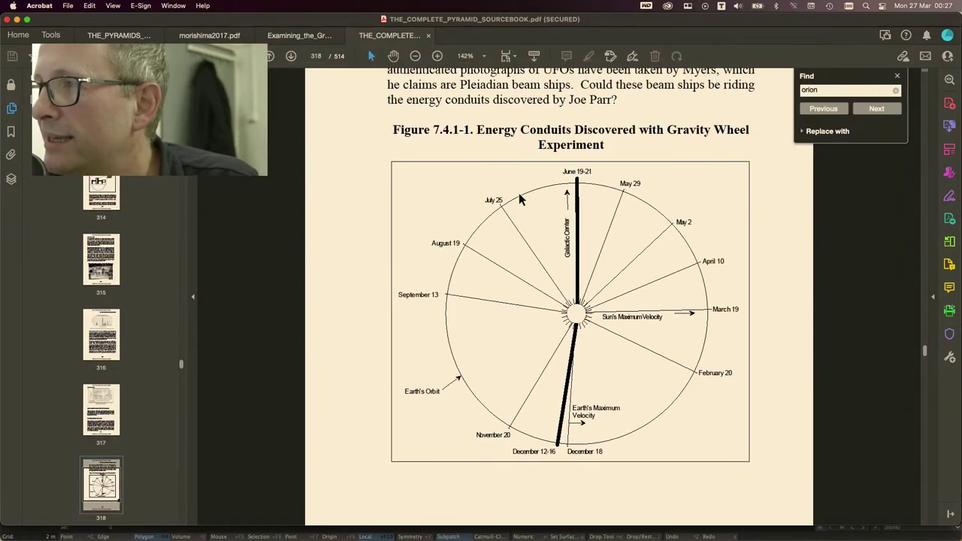
pyautogui.scroll(2, 519, 195)
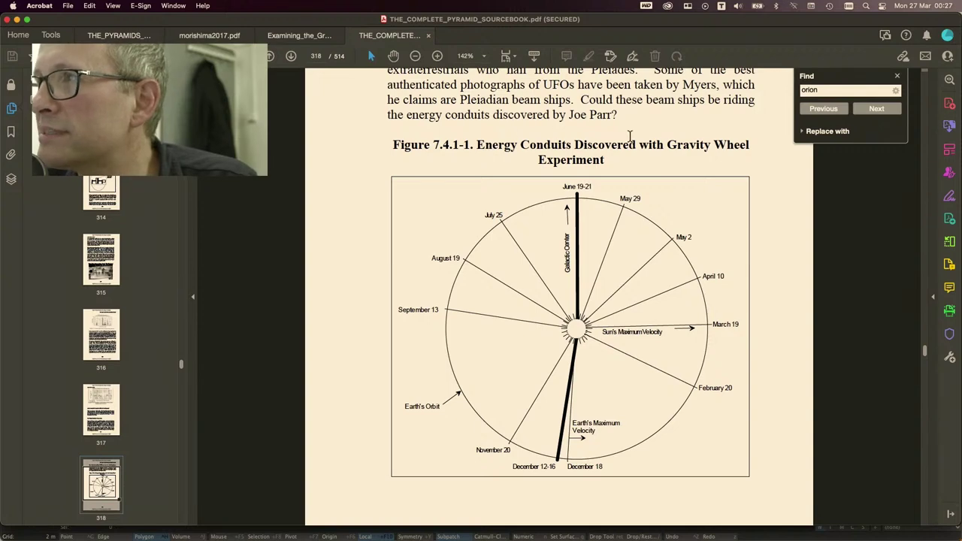
# Enlarge the energy conduits figure to about 336% and examine its December 12-16 and December 18 lines.
pyautogui.keyDown('ctrl'); pyautogui.scroll(5, 699, 149); pyautogui.keyUp('ctrl')
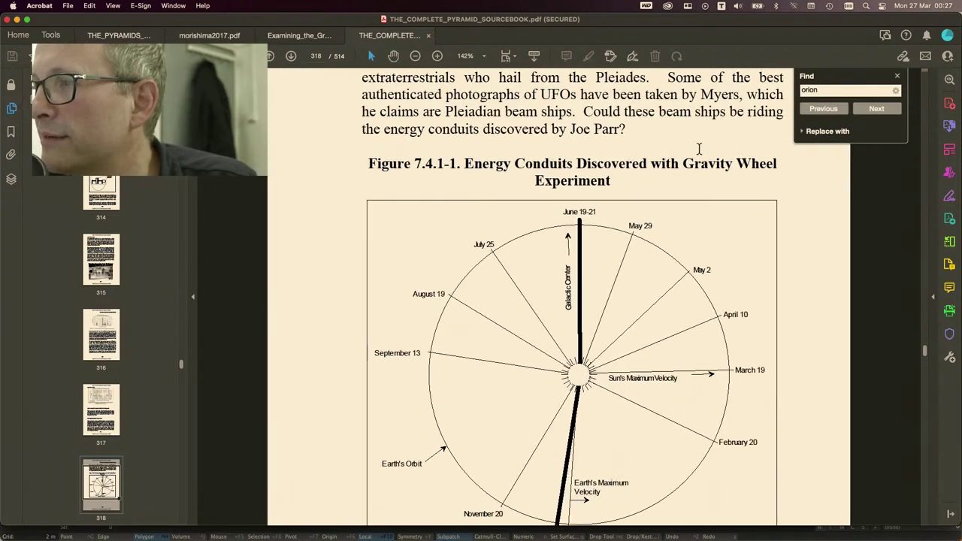
pyautogui.scroll(-3, 699, 149)
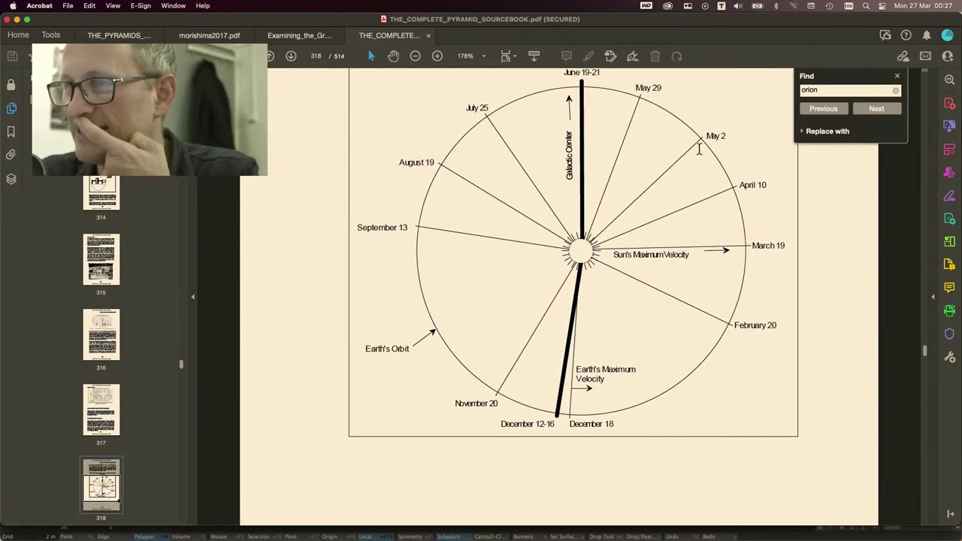
pyautogui.scroll(-4, 537, 321)
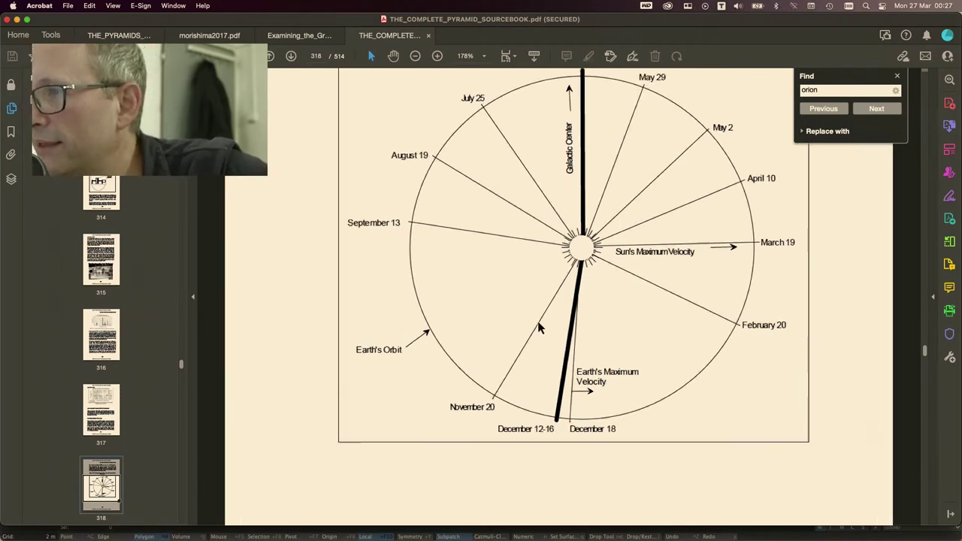
pyautogui.keyDown('ctrl'); pyautogui.scroll(3, 538, 321); pyautogui.keyUp('ctrl')
pyautogui.keyDown('ctrl'); pyautogui.scroll(5, 538, 321); pyautogui.keyUp('ctrl')
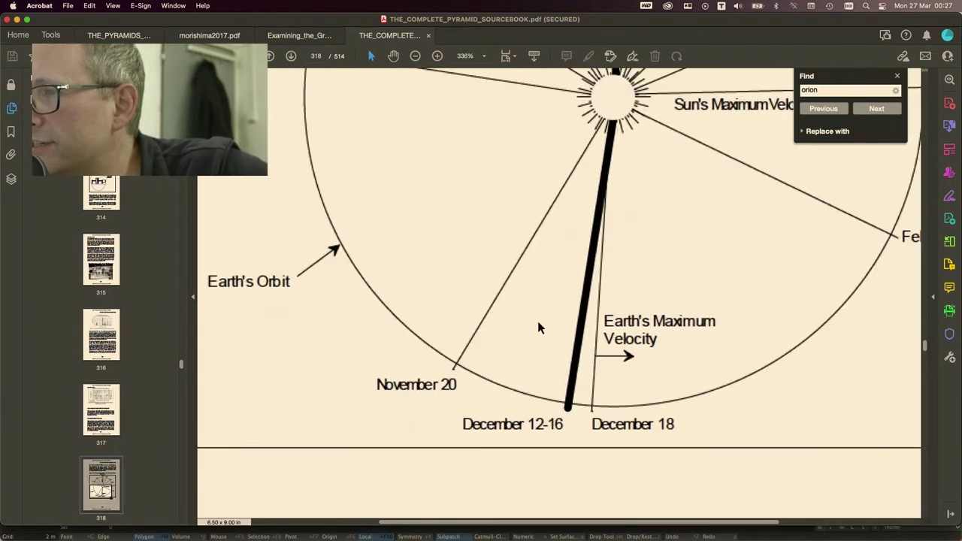
pyautogui.scroll(-3, 537, 321)
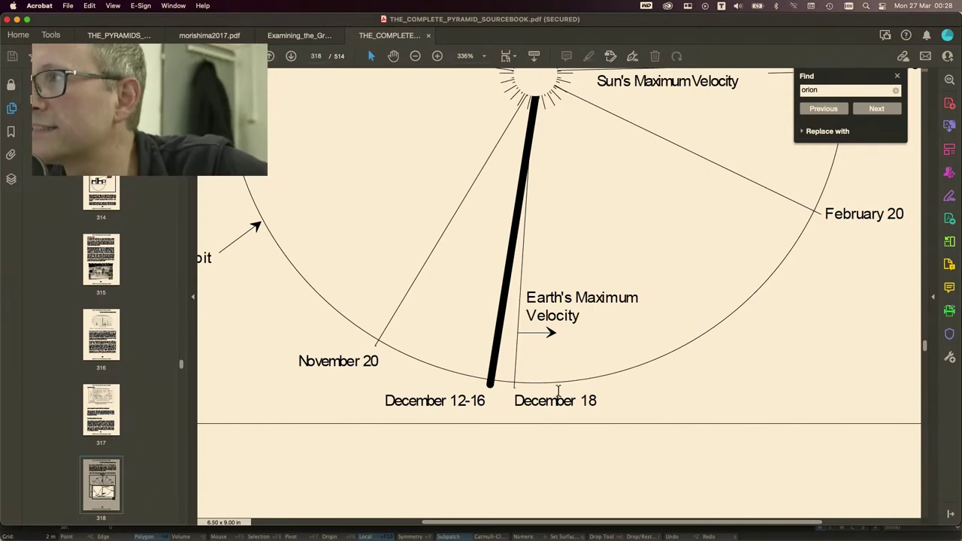
pyautogui.hscroll(2, 558, 389)
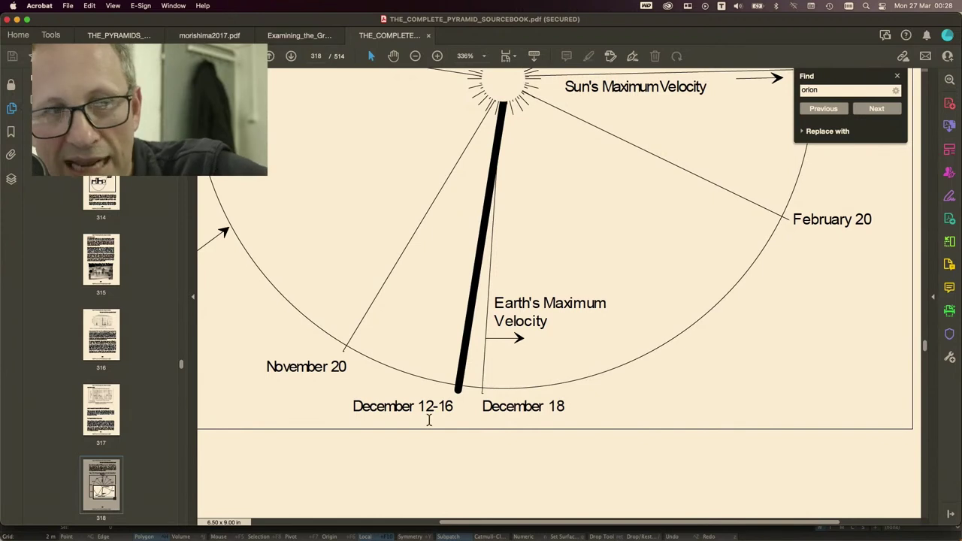
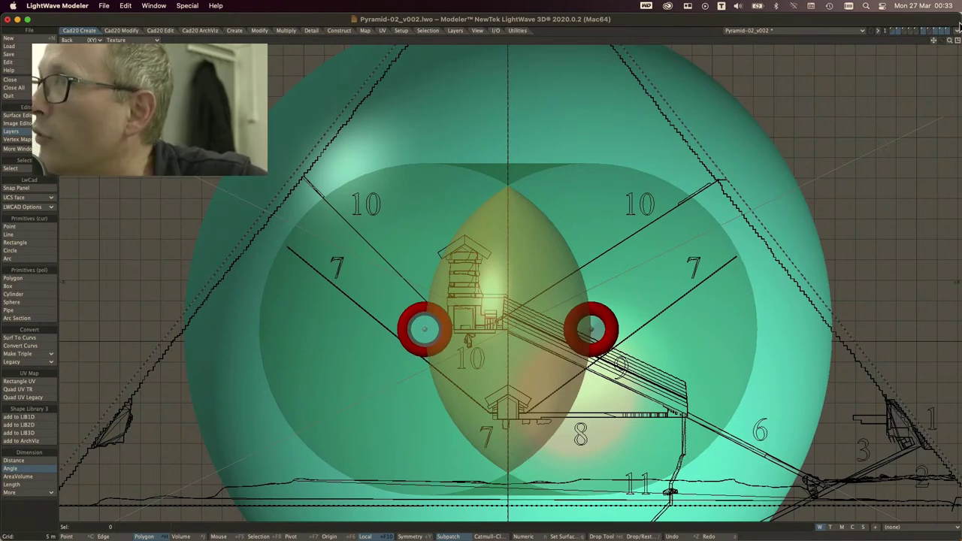
# In LightWave Modeler's back view, inspect the rings and upper chambers up close, followed by the subterranean chamber labelled 5.
pyautogui.scroll(2, 759, 253)
pyautogui.scroll(-2, 774, 191)
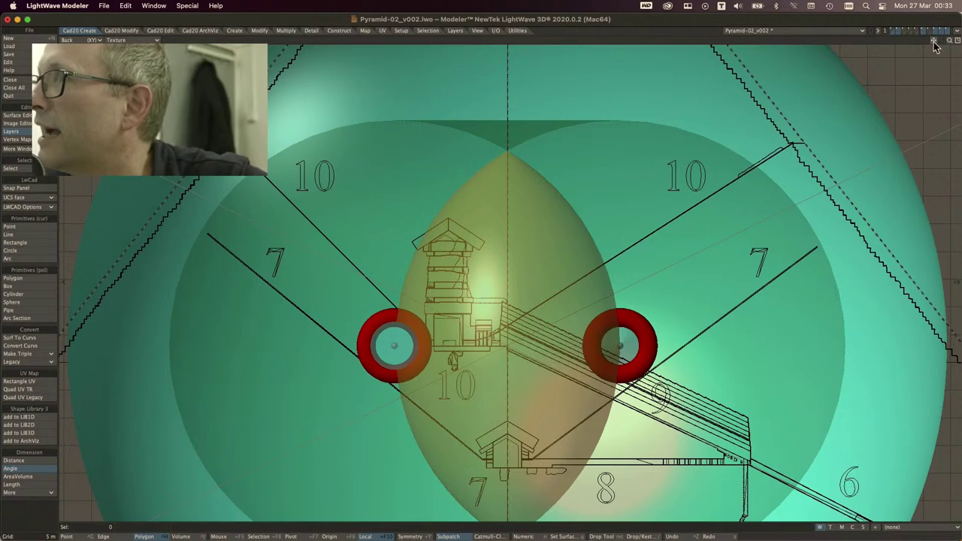
pyautogui.moveTo(934, 45); pyautogui.dragTo(871, 50)
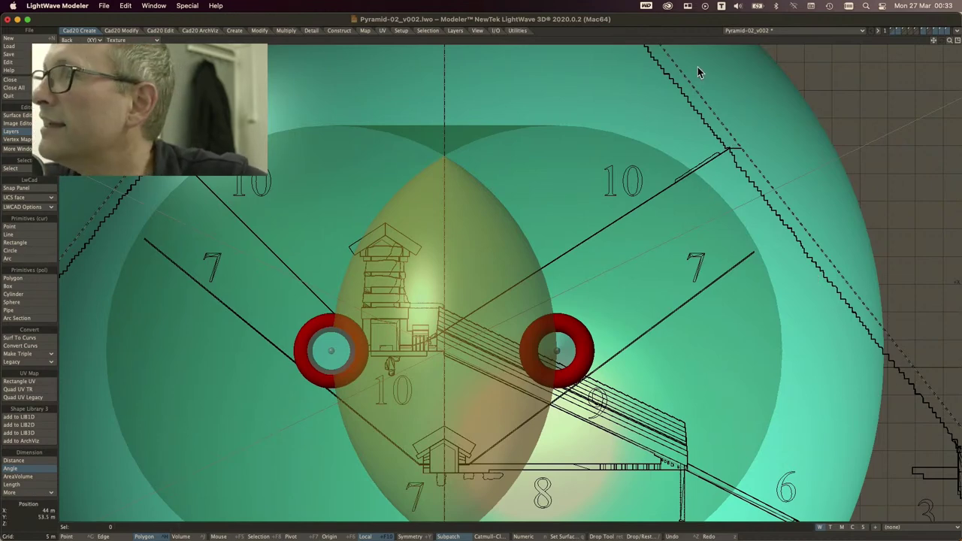
pyautogui.moveTo(934, 40)
pyautogui.mouseDown()
pyautogui.moveTo(944, 51)
pyautogui.moveTo(935, 22)
pyautogui.mouseUp()
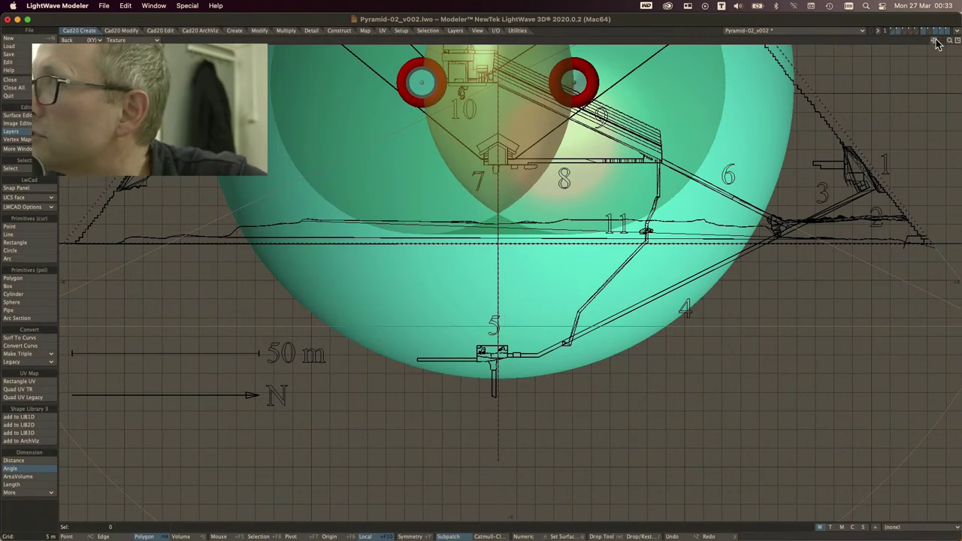
pyautogui.moveTo(948, 40)
pyautogui.mouseDown()
pyautogui.moveTo(948, 60)
pyautogui.moveTo(948, 44)
pyautogui.mouseUp()
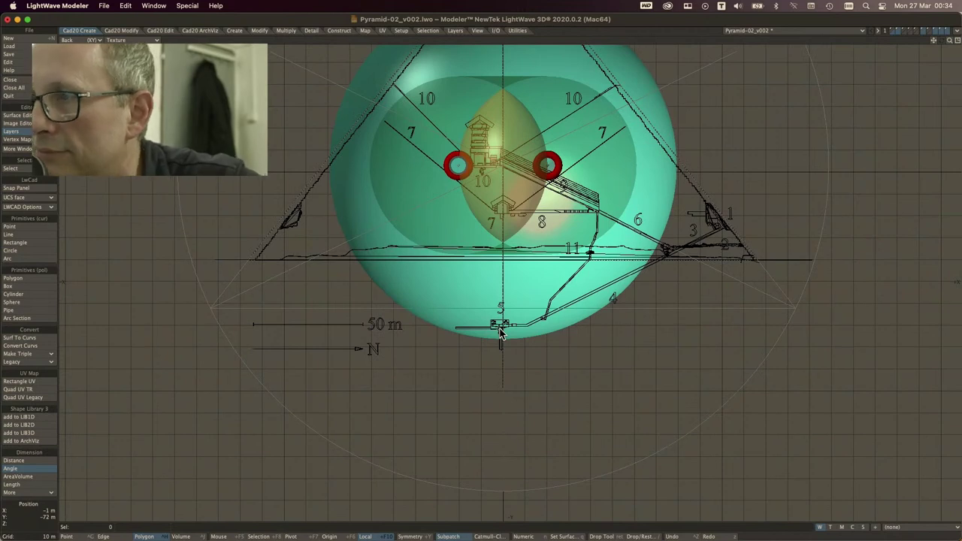
pyautogui.click(450, 536)
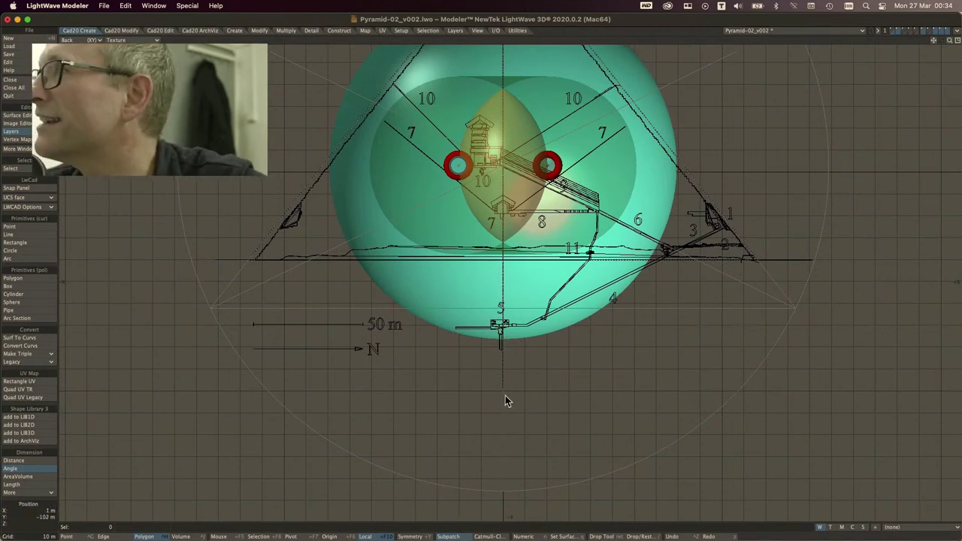
# Recentre the pyramid model and examine the green cone between the horizontal red ring and the subterranean chamber up close.
pyautogui.moveTo(933, 40); pyautogui.dragTo(960, 126)
pyautogui.moveTo(935, 45); pyautogui.dragTo(913, 79)
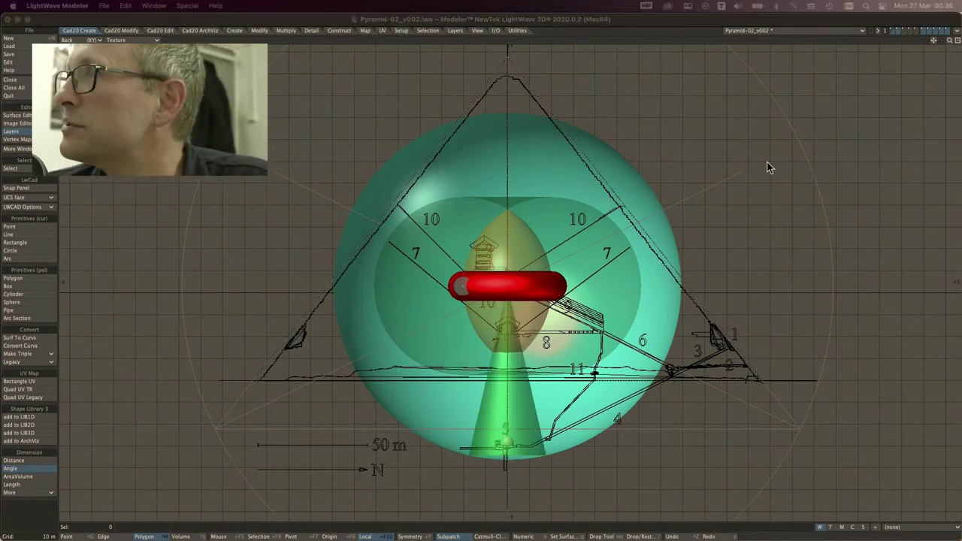
pyautogui.moveTo(935, 41); pyautogui.dragTo(894, 65)
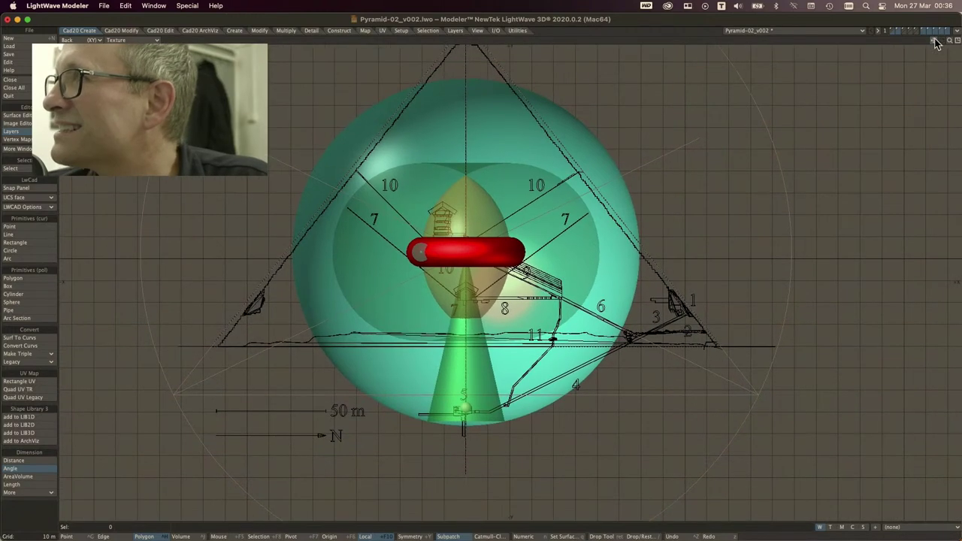
pyautogui.moveTo(950, 42)
pyautogui.mouseDown()
pyautogui.moveTo(936, 39)
pyautogui.moveTo(960, 2)
pyautogui.moveTo(937, 3)
pyautogui.moveTo(935, 43)
pyautogui.mouseUp()
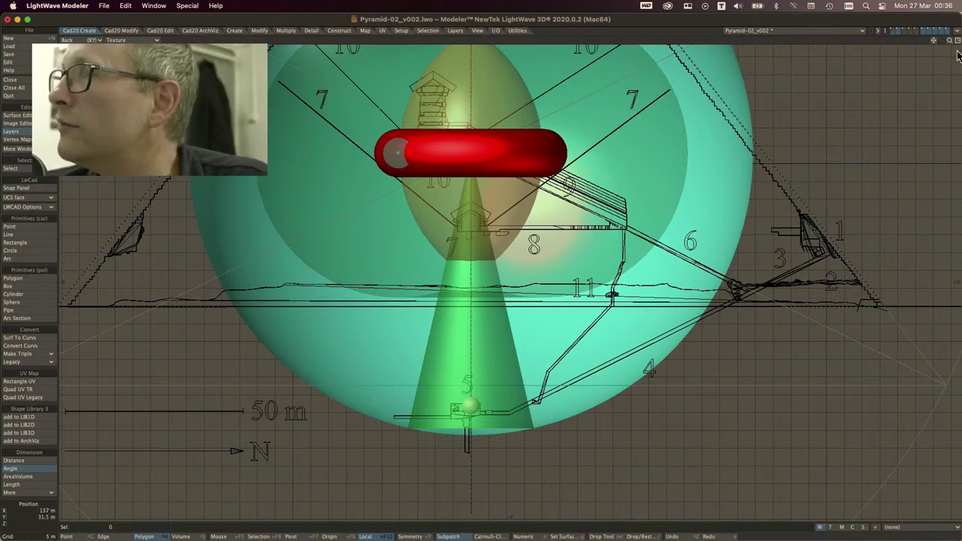
pyautogui.moveTo(949, 42); pyautogui.dragTo(950, 76)
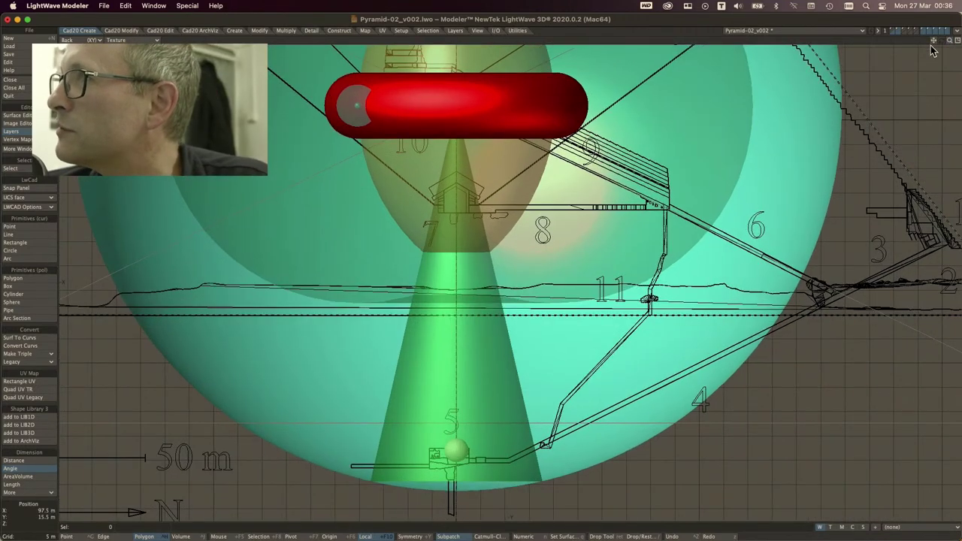
# Examine the base of the green cone and the small sphere at subterranean chamber 5 up close, followed by the whole field model.
pyautogui.moveTo(933, 42); pyautogui.dragTo(927, 0)
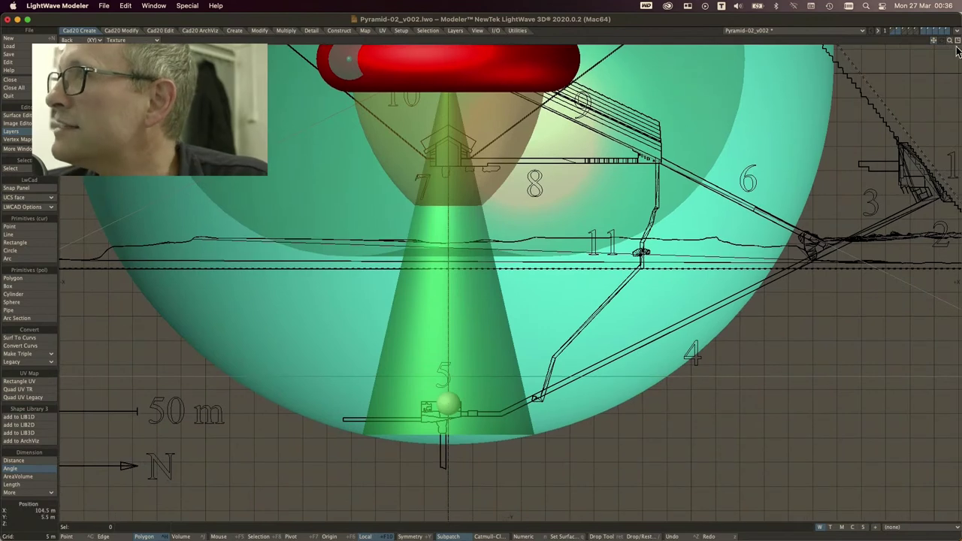
pyautogui.moveTo(949, 42); pyautogui.dragTo(961, 0)
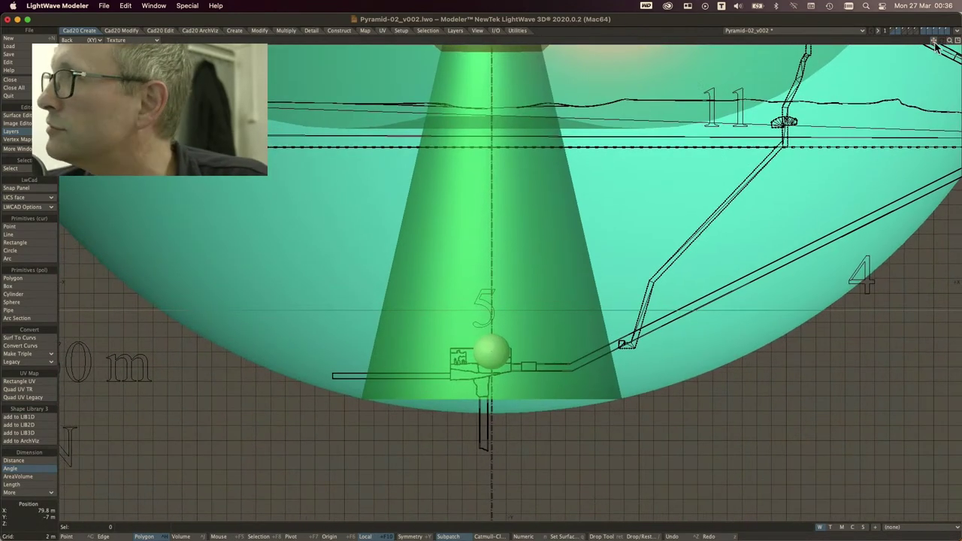
pyautogui.moveTo(951, 43); pyautogui.dragTo(951, 45)
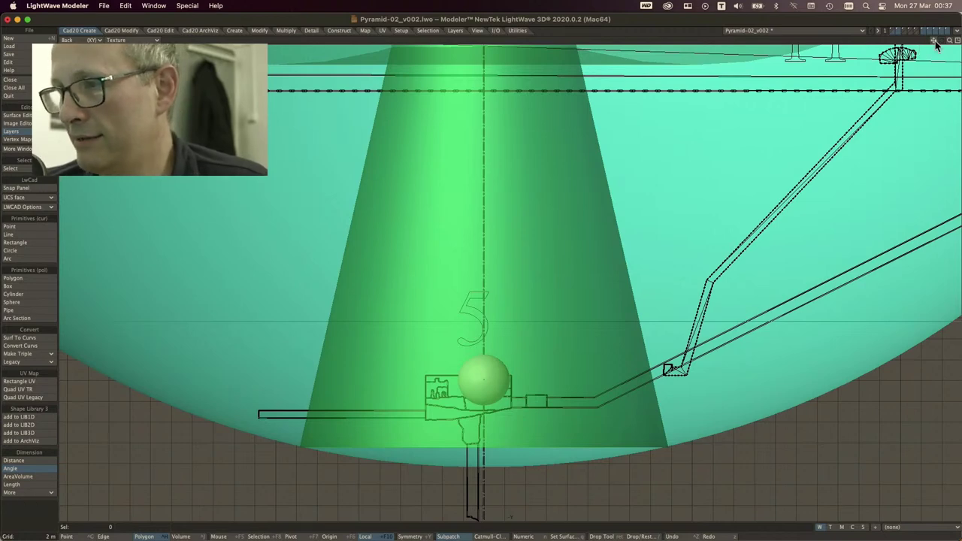
pyautogui.moveTo(949, 40); pyautogui.dragTo(949, 75)
pyautogui.moveTo(933, 40); pyautogui.dragTo(904, 91)
pyautogui.moveTo(932, 43); pyautogui.dragTo(936, 94)
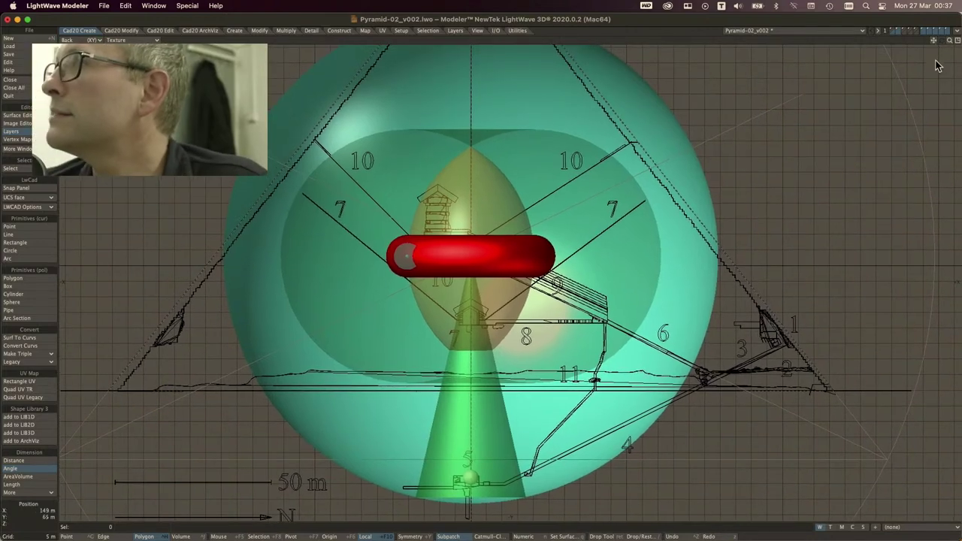
# Inspect the pyramid cross-section around the red ring, comparing the cone, passages 3 to 11 and ground line with the surrounding spheres.
pyautogui.moveTo(949, 40)
pyautogui.mouseDown()
pyautogui.moveTo(948, 68)
pyautogui.moveTo(948, 41)
pyautogui.mouseUp()
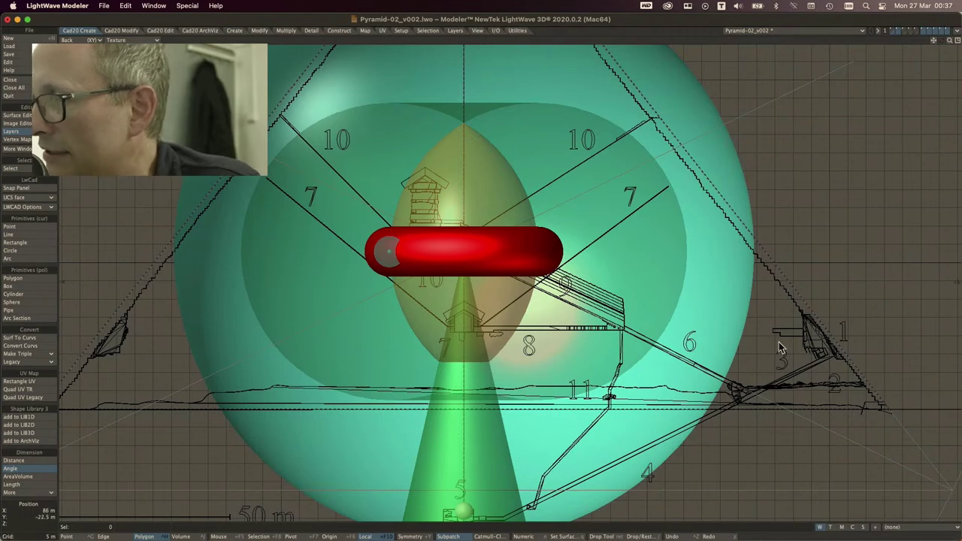
pyautogui.moveTo(934, 40); pyautogui.dragTo(886, 122)
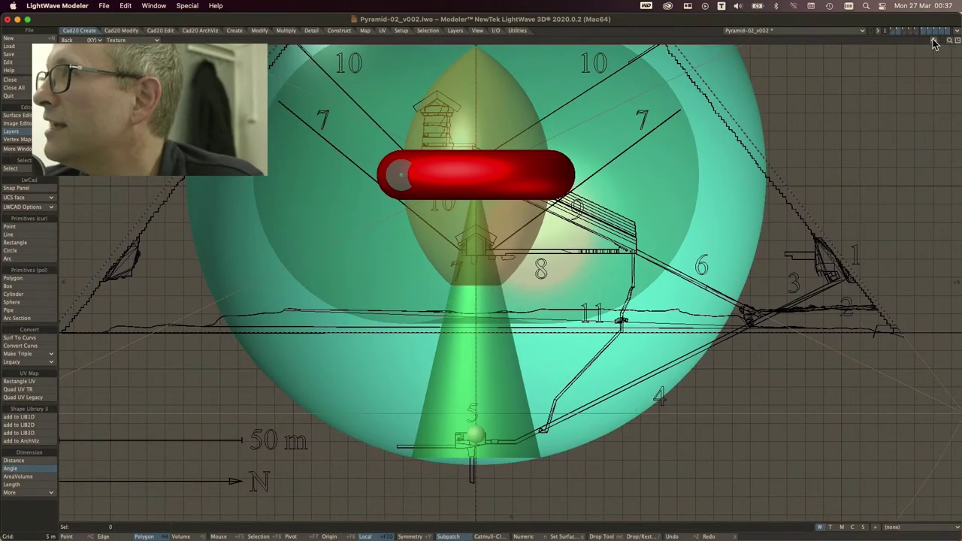
pyautogui.moveTo(934, 41); pyautogui.dragTo(911, 37)
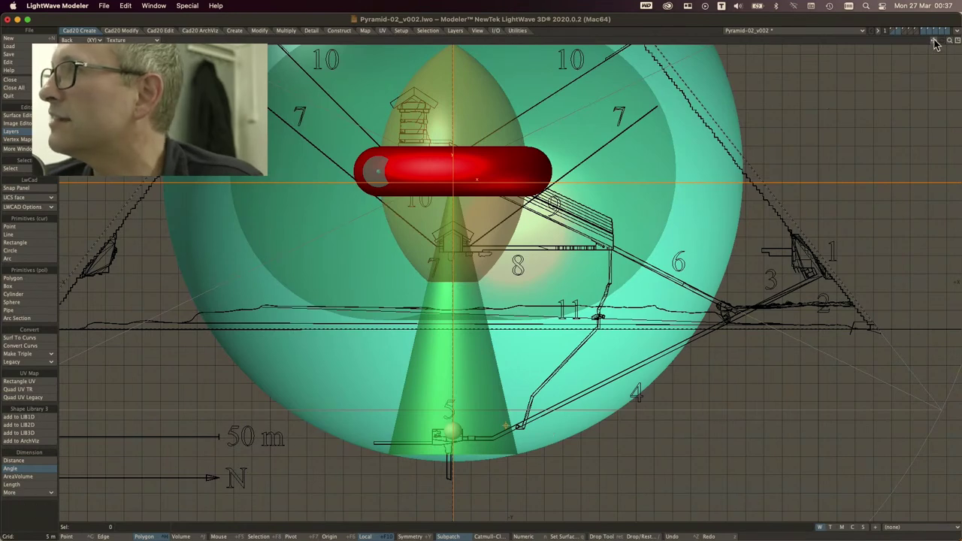
pyautogui.moveTo(935, 43); pyautogui.dragTo(961, 122)
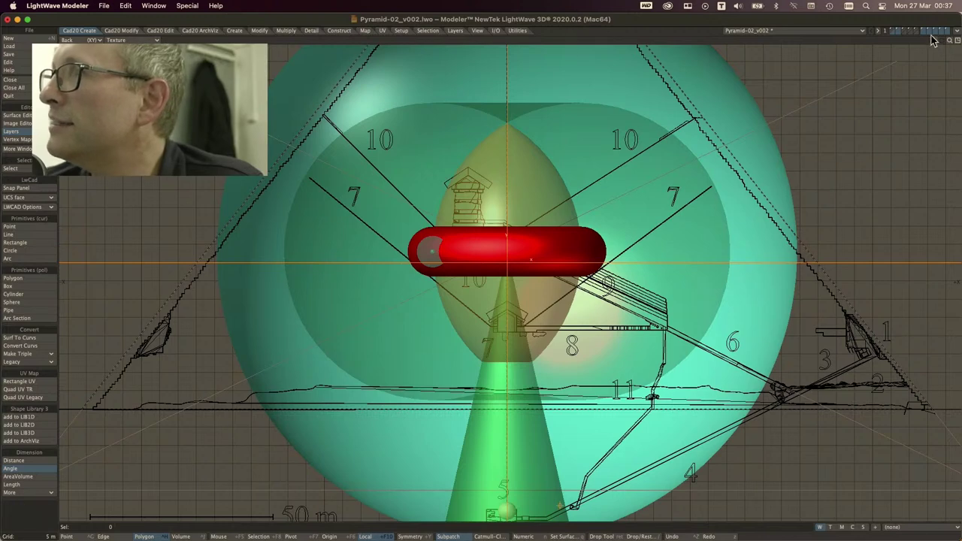
pyautogui.moveTo(934, 39)
pyautogui.mouseDown()
pyautogui.moveTo(961, 57)
pyautogui.moveTo(943, 54)
pyautogui.mouseUp()
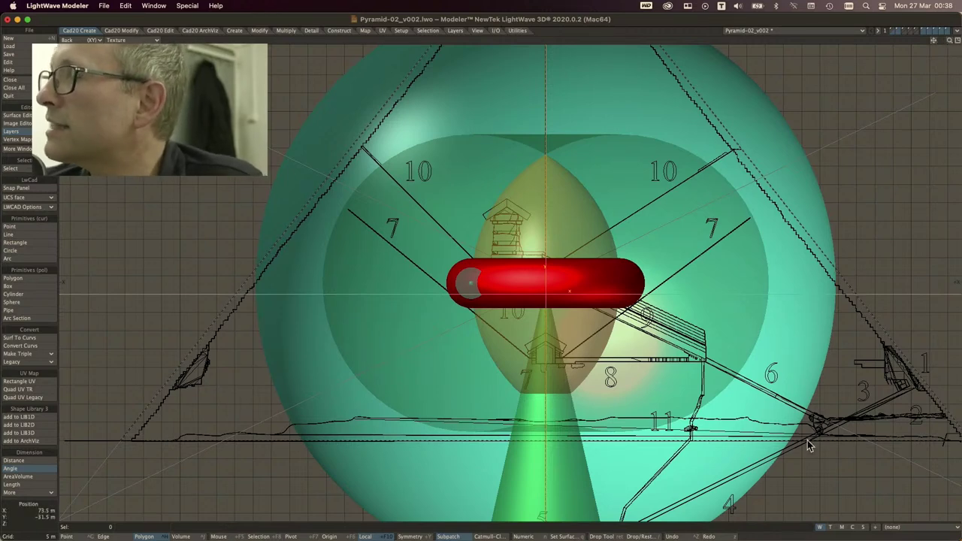
pyautogui.moveTo(949, 41)
pyautogui.mouseDown()
pyautogui.moveTo(949, 62)
pyautogui.moveTo(949, 45)
pyautogui.moveTo(949, 60)
pyautogui.moveTo(904, 70)
pyautogui.moveTo(933, 48)
pyautogui.mouseUp()
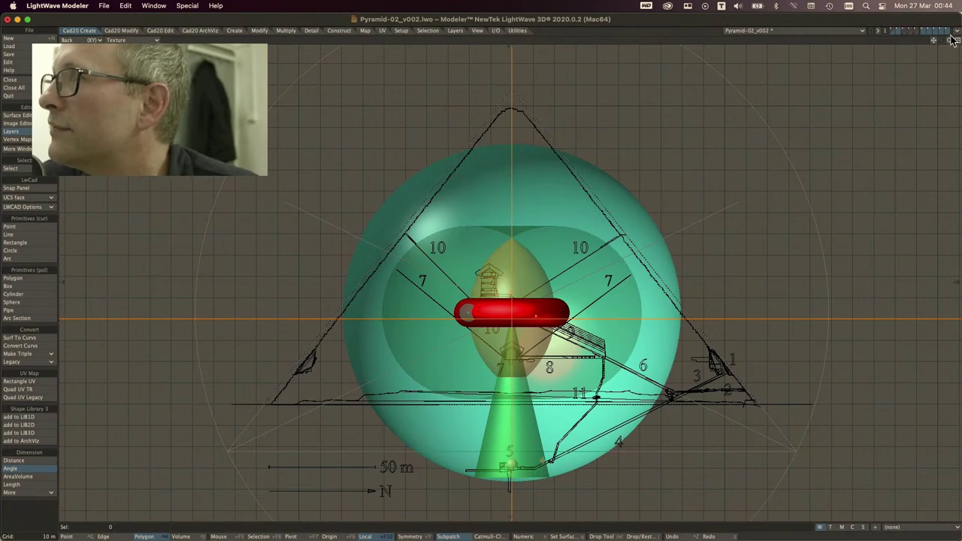
# Examine shafts 10 and 7 up close against the inner field outlines and stepped pyramid face, including the upper chambers above the red ring.
pyautogui.press('.')
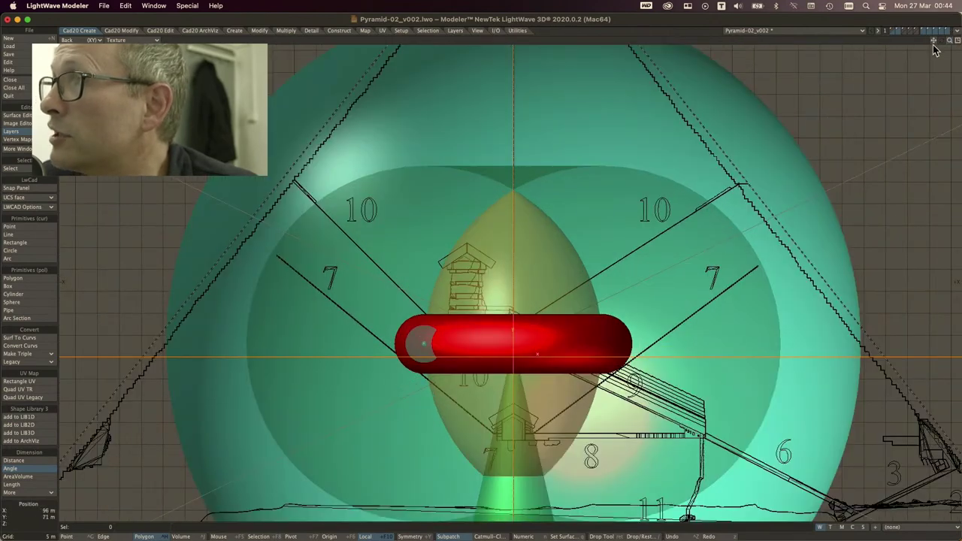
pyautogui.moveTo(935, 40); pyautogui.dragTo(812, 83)
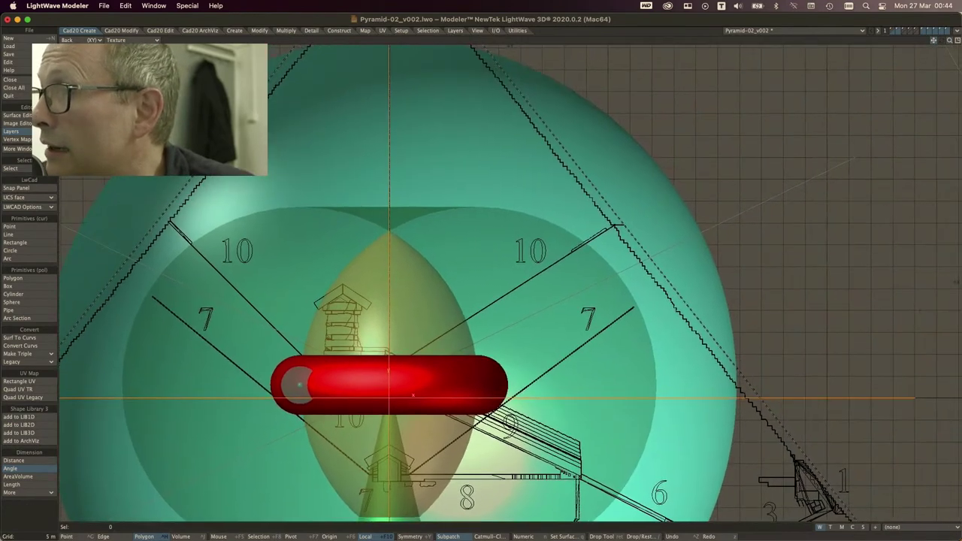
pyautogui.moveTo(951, 44); pyautogui.dragTo(796, 107)
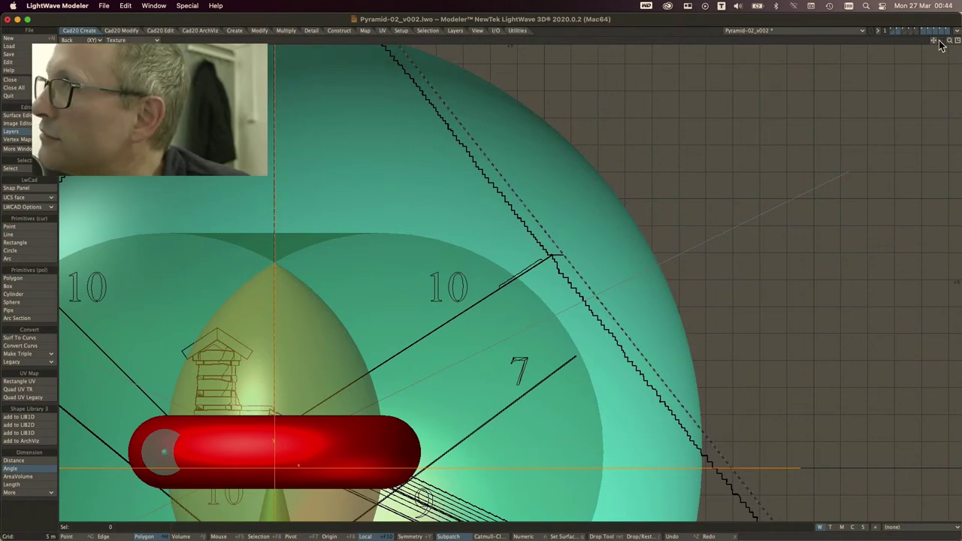
pyautogui.moveTo(933, 41); pyautogui.dragTo(895, 71)
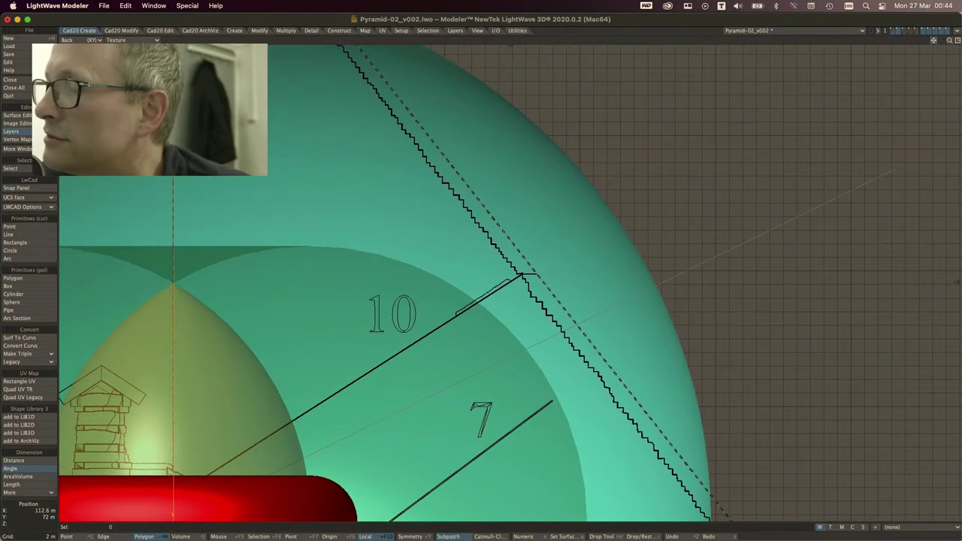
pyautogui.moveTo(933, 45); pyautogui.dragTo(950, 21)
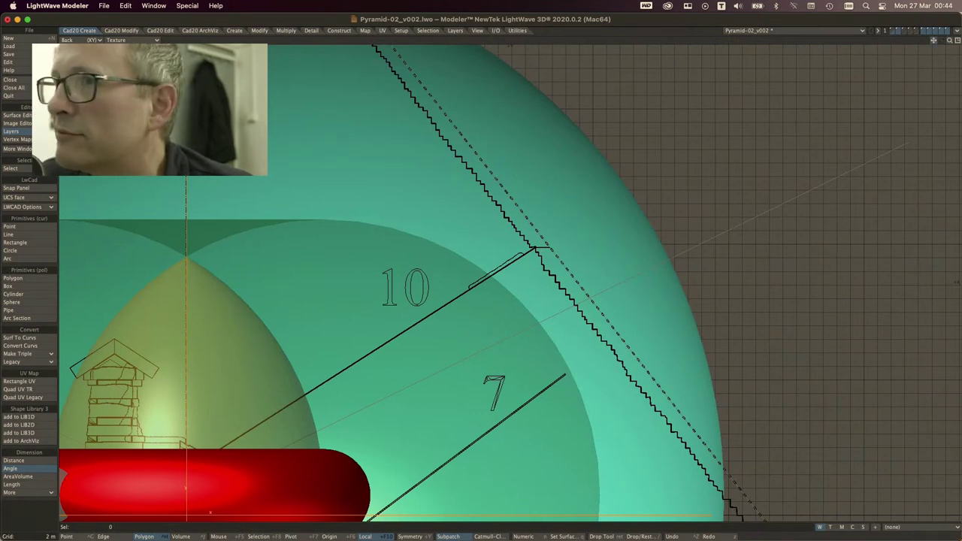
pyautogui.moveTo(944, 41); pyautogui.dragTo(660, 117)
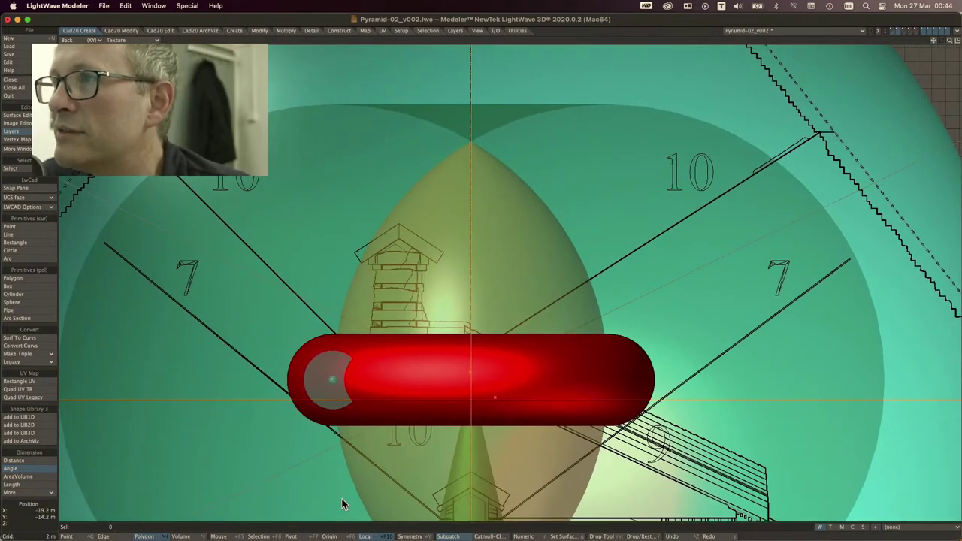
pyautogui.moveTo(934, 40); pyautogui.dragTo(765, 159)
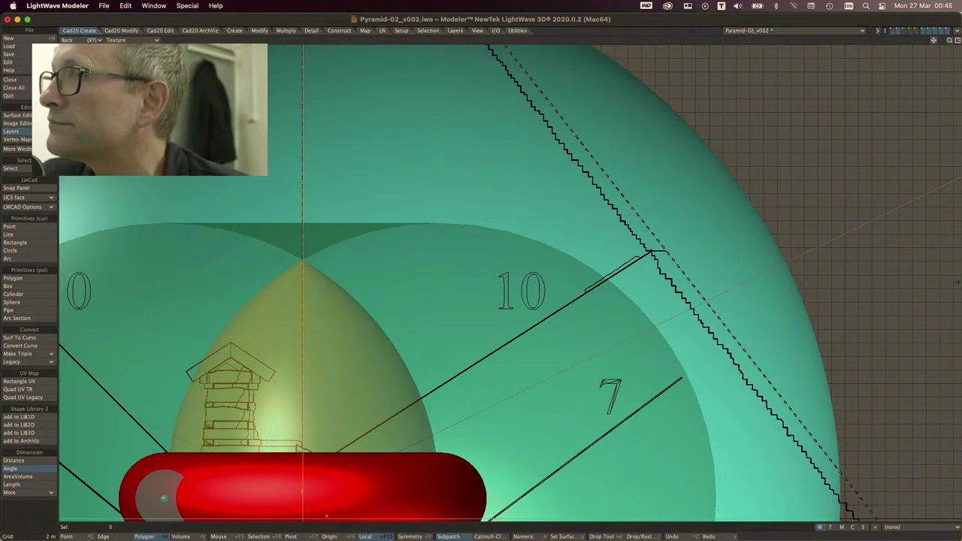
pyautogui.moveTo(933, 40)
pyautogui.mouseDown()
pyautogui.moveTo(961, 37)
pyautogui.moveTo(937, 45)
pyautogui.mouseUp()
pyautogui.press('a')
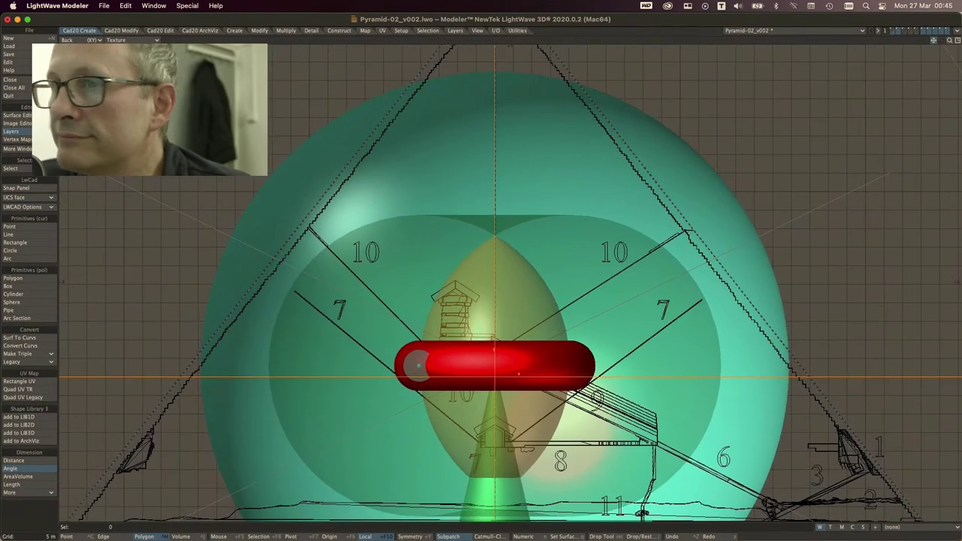